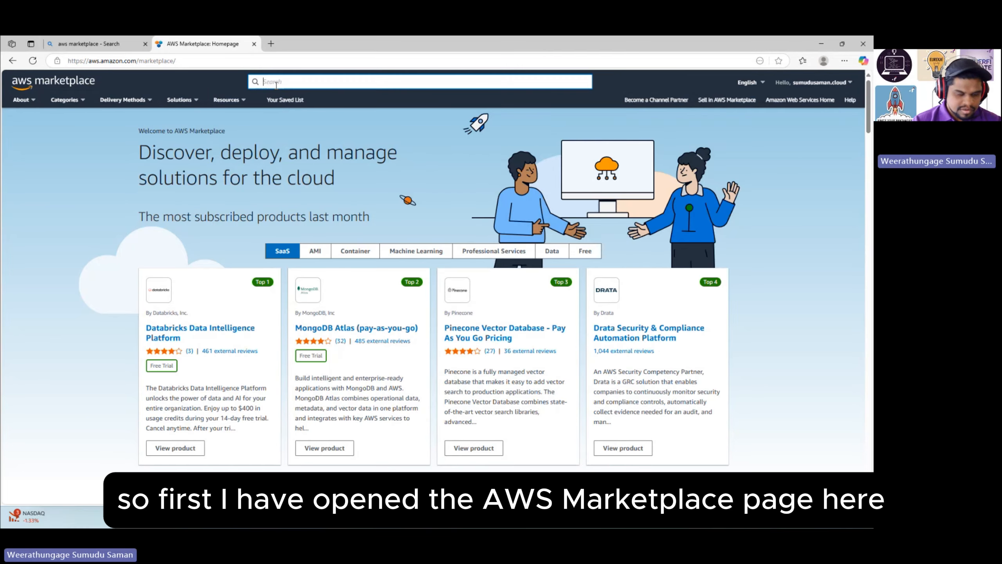
Search AWS Marketplace for "tetherfi" and open the Tetherfi MX Contact Center listing with version TetherfiMXDocker_2.7
{"action": "type", "text": "teth"}
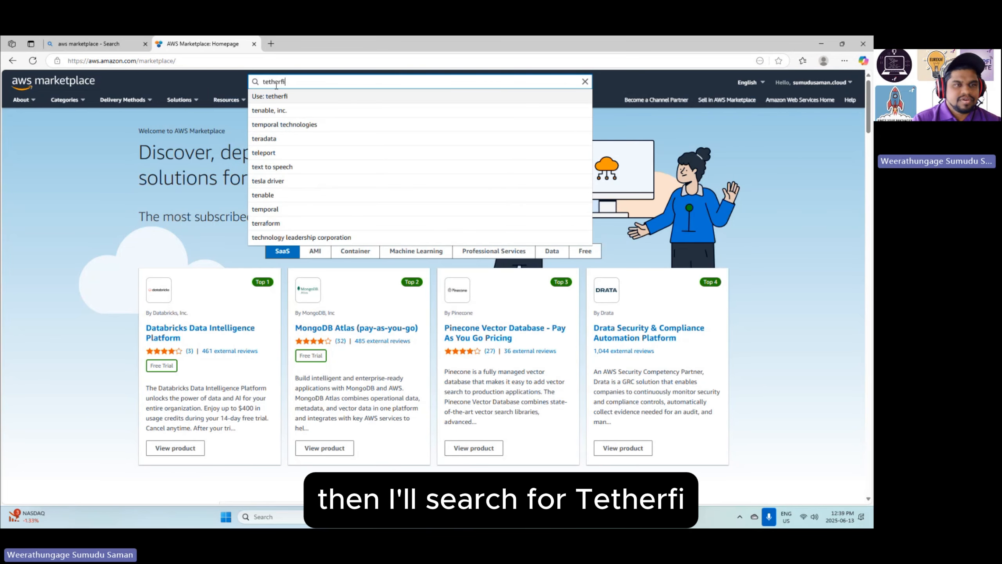
{"action": "type", "text": "erfi"}
{"action": "left_click", "coordinate": [264, 110]}
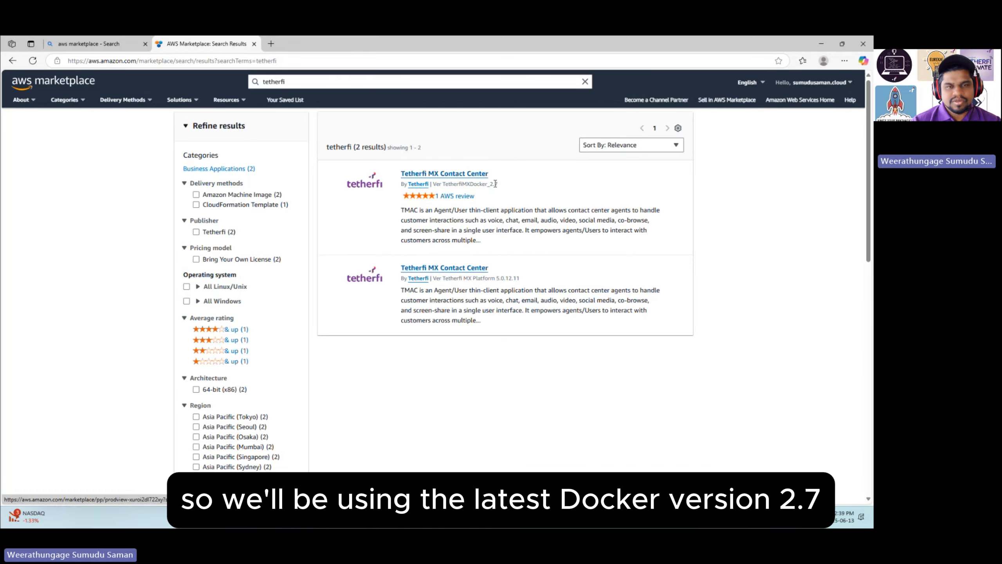
{"action": "left_click", "coordinate": [477, 174]}
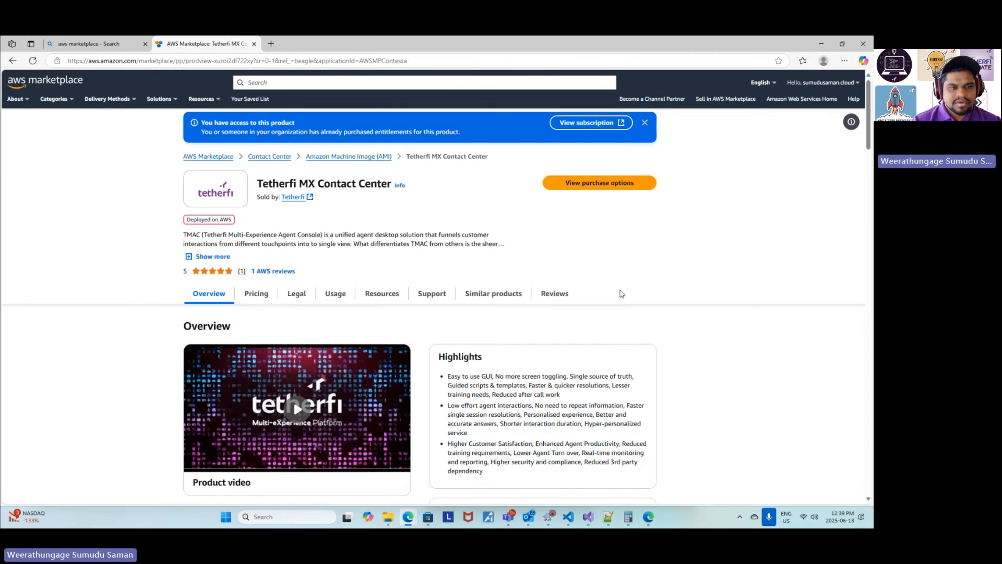
Look through the product page, then open its purchase options and start launching the already subscribed software
{"action": "scroll", "coordinate": [621, 293], "scroll_direction": "down", "scroll_amount": 8}
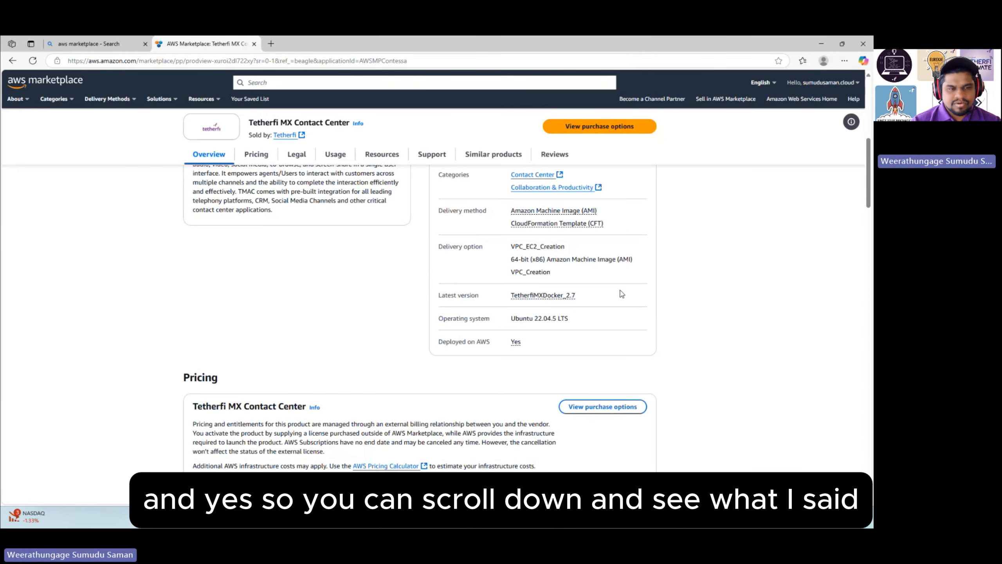
{"action": "scroll", "coordinate": [621, 293], "scroll_direction": "down", "scroll_amount": 10}
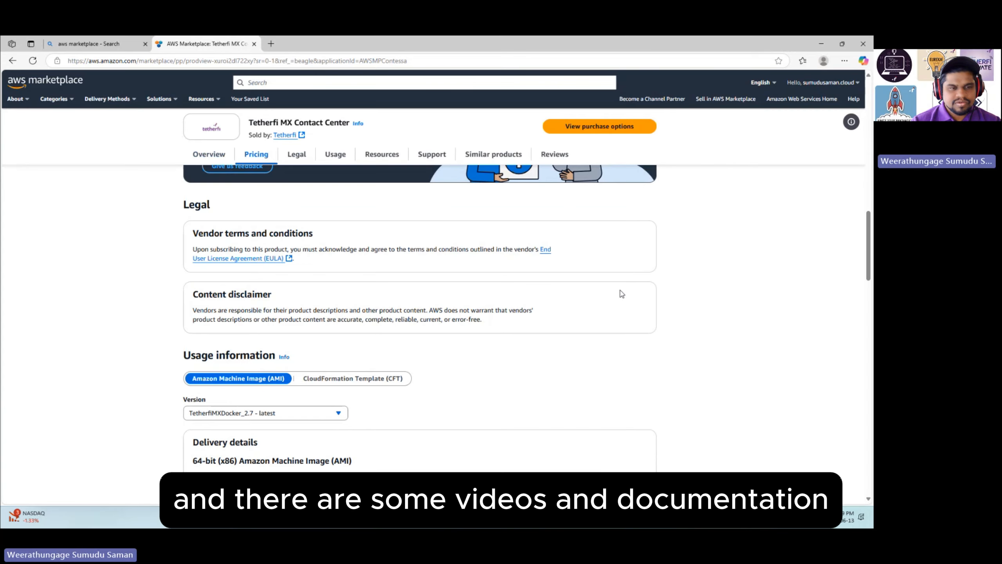
{"action": "scroll", "coordinate": [622, 294], "scroll_direction": "down", "scroll_amount": 10}
{"action": "scroll", "coordinate": [621, 293], "scroll_direction": "up", "scroll_amount": 8}
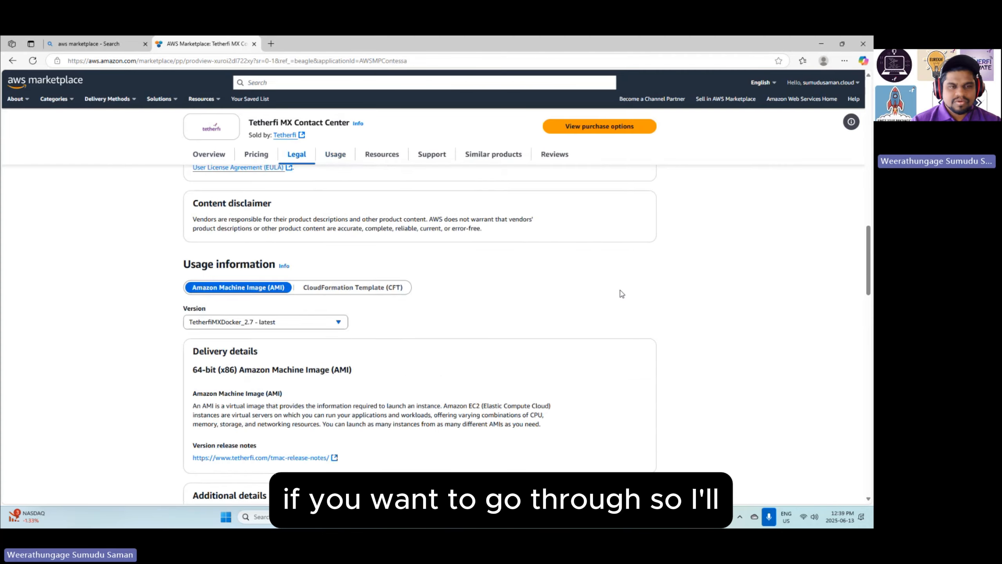
{"action": "scroll", "coordinate": [621, 294], "scroll_direction": "up", "scroll_amount": 15}
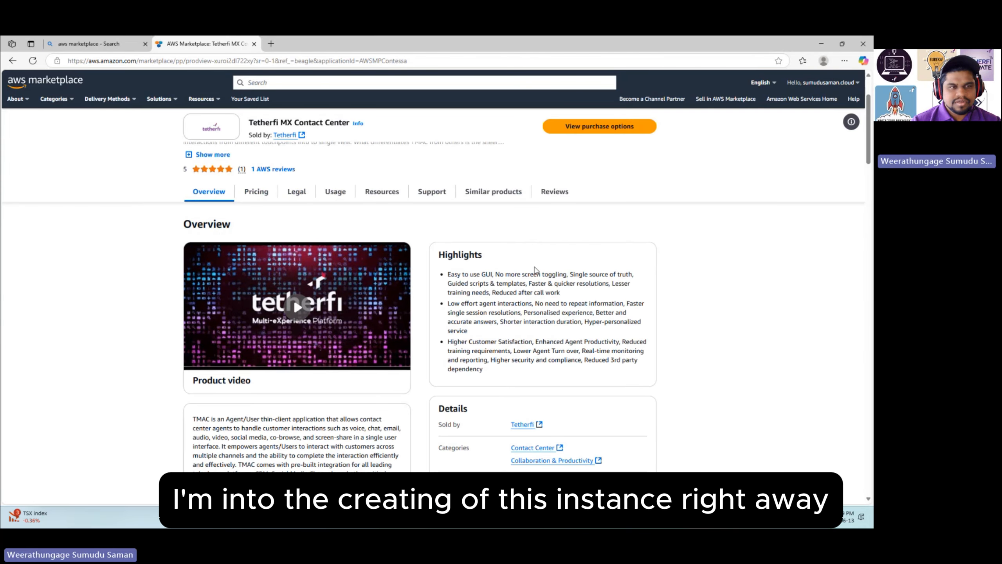
{"action": "scroll", "coordinate": [535, 270], "scroll_direction": "up", "scroll_amount": 3}
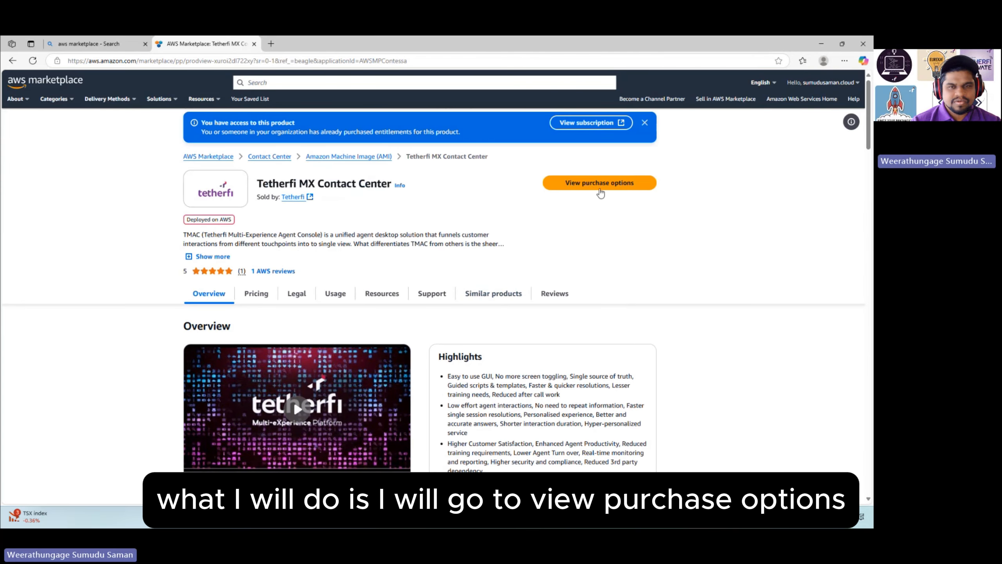
{"action": "left_click", "coordinate": [599, 185]}
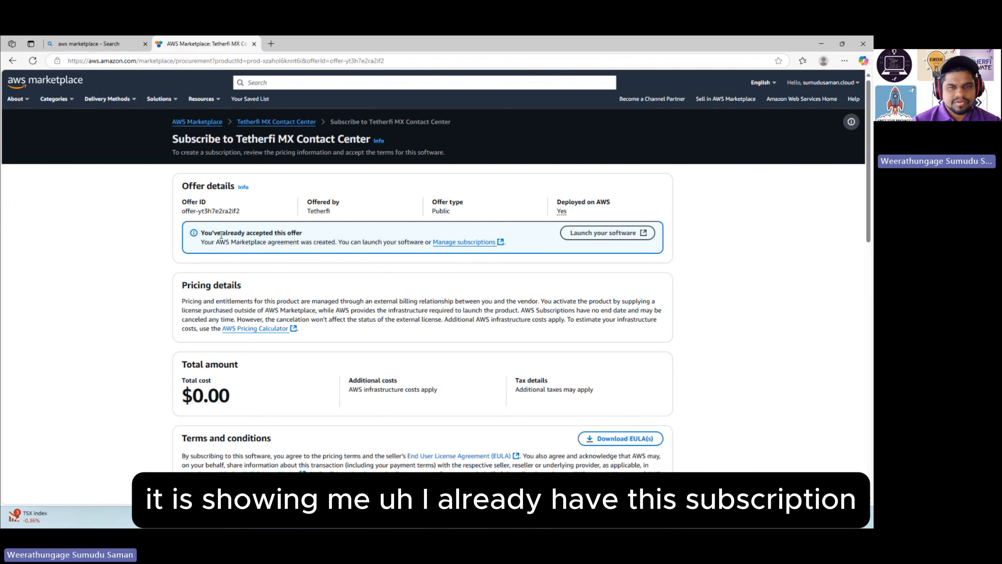
{"action": "left_click", "coordinate": [602, 237]}
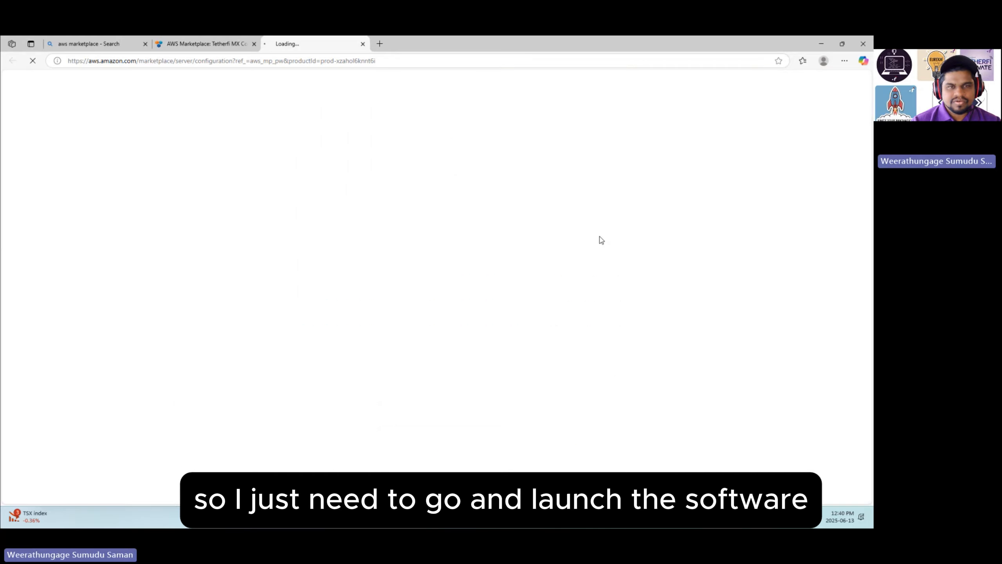
Set the fulfillment option to CloudFormation Template and choose the VPC_EC2_Creation template
{"action": "scroll", "coordinate": [226, 271], "scroll_direction": "down", "scroll_amount": 1}
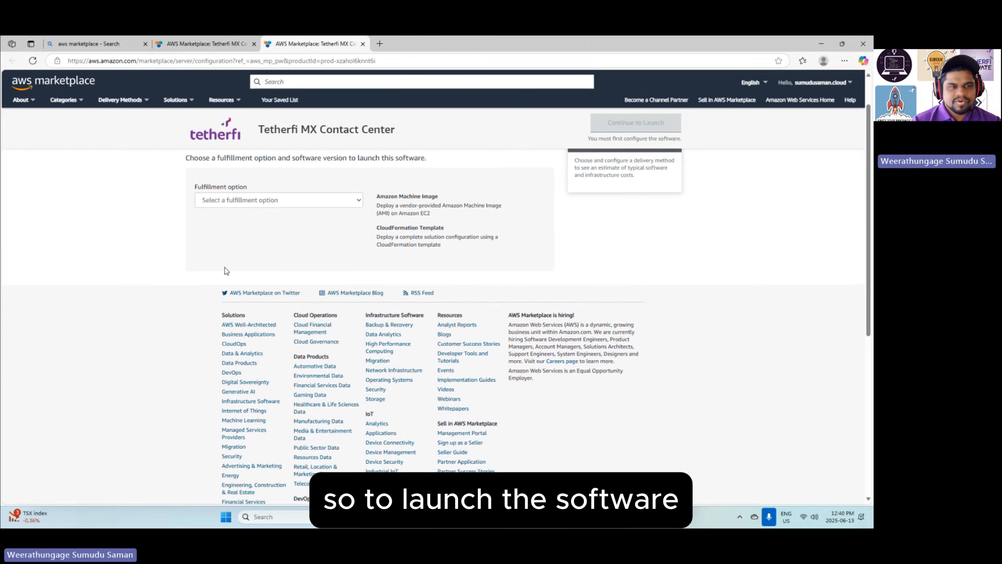
{"action": "scroll", "coordinate": [226, 270], "scroll_direction": "up", "scroll_amount": 1}
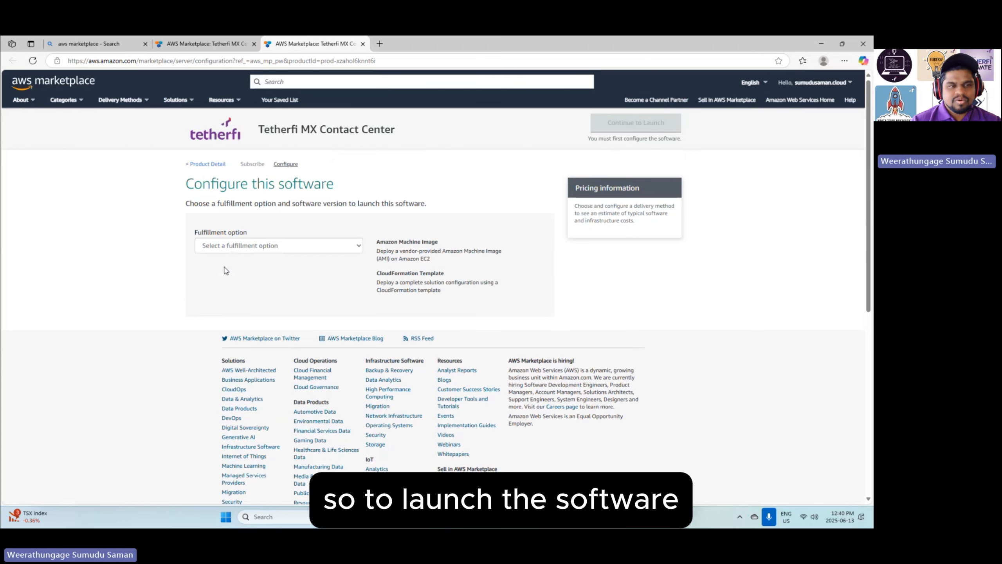
{"action": "left_click", "coordinate": [234, 247]}
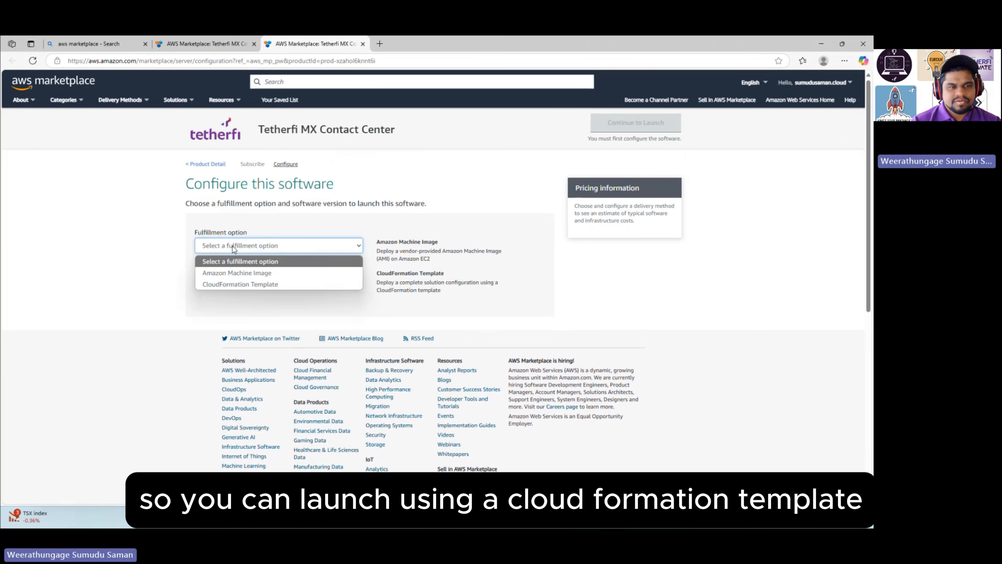
{"action": "left_click", "coordinate": [251, 285]}
{"action": "left_click", "coordinate": [256, 274]}
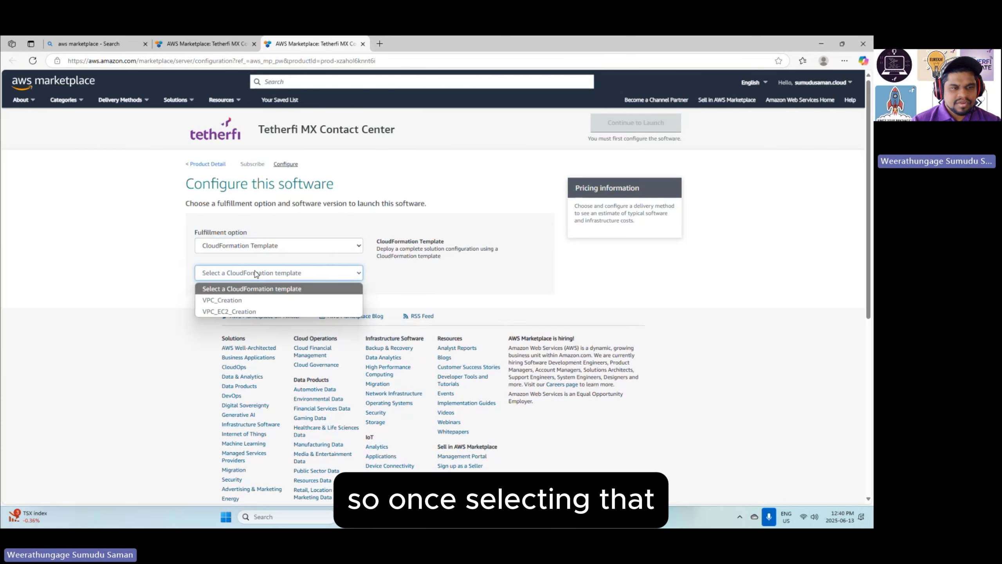
{"action": "left_click", "coordinate": [245, 311]}
Keep software version TetherfiMXDocker_2.7 and region US East (N. Virginia), and continue to the launch page
{"action": "scroll", "coordinate": [242, 272], "scroll_direction": "down", "scroll_amount": 1}
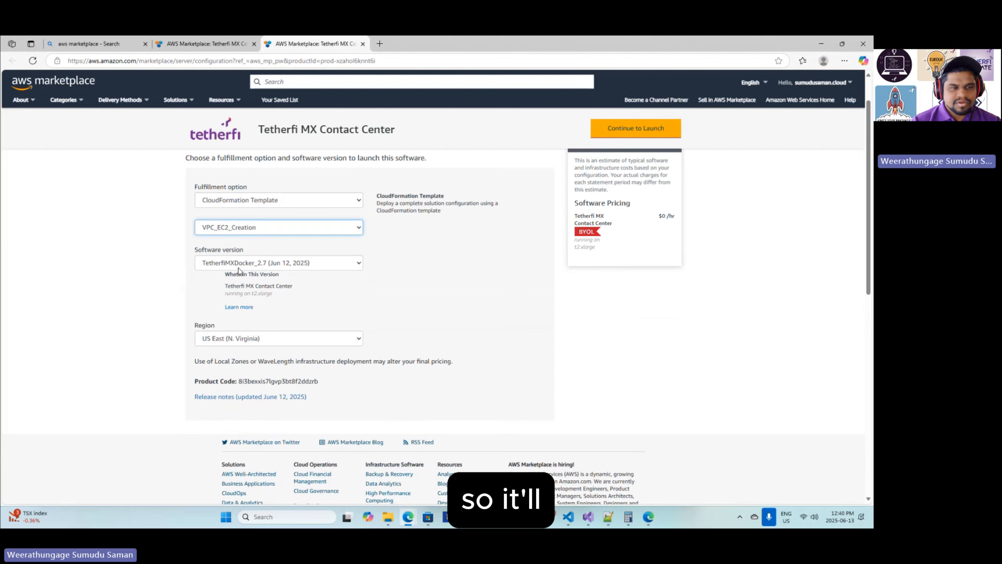
{"action": "left_click", "coordinate": [248, 265]}
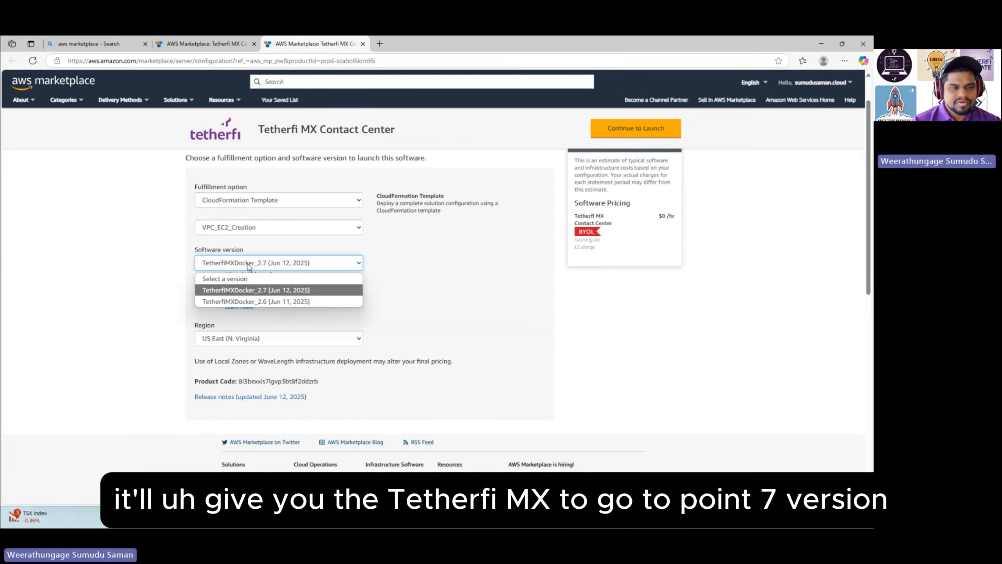
{"action": "left_click", "coordinate": [248, 265]}
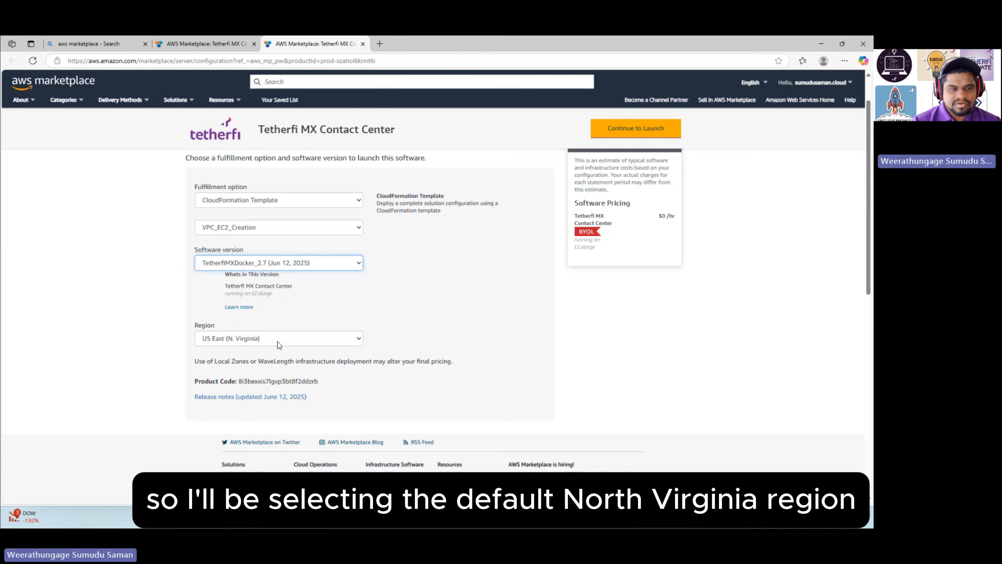
{"action": "scroll", "coordinate": [379, 343], "scroll_direction": "down", "scroll_amount": 3}
{"action": "scroll", "coordinate": [413, 339], "scroll_direction": "up", "scroll_amount": 4}
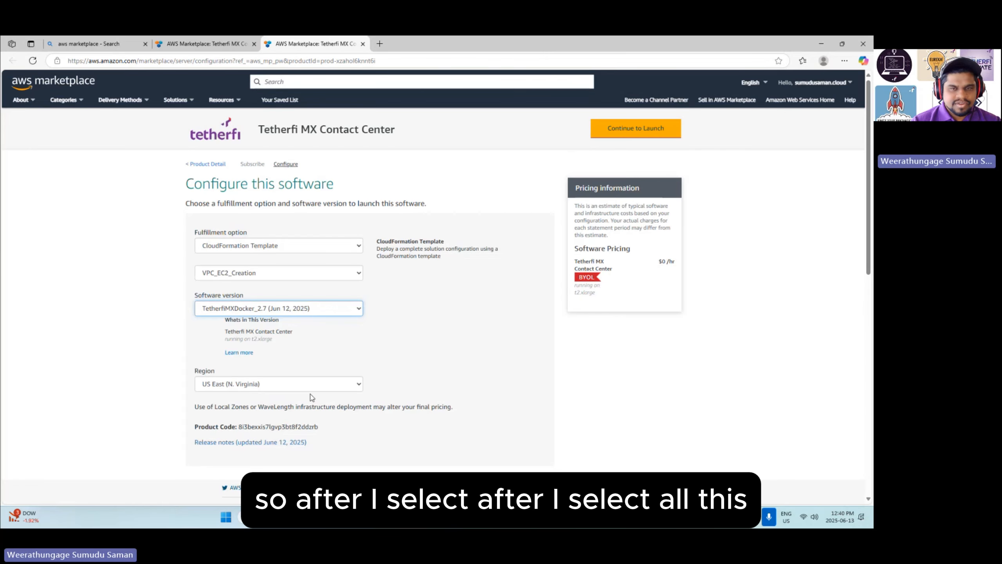
{"action": "left_click", "coordinate": [632, 129]}
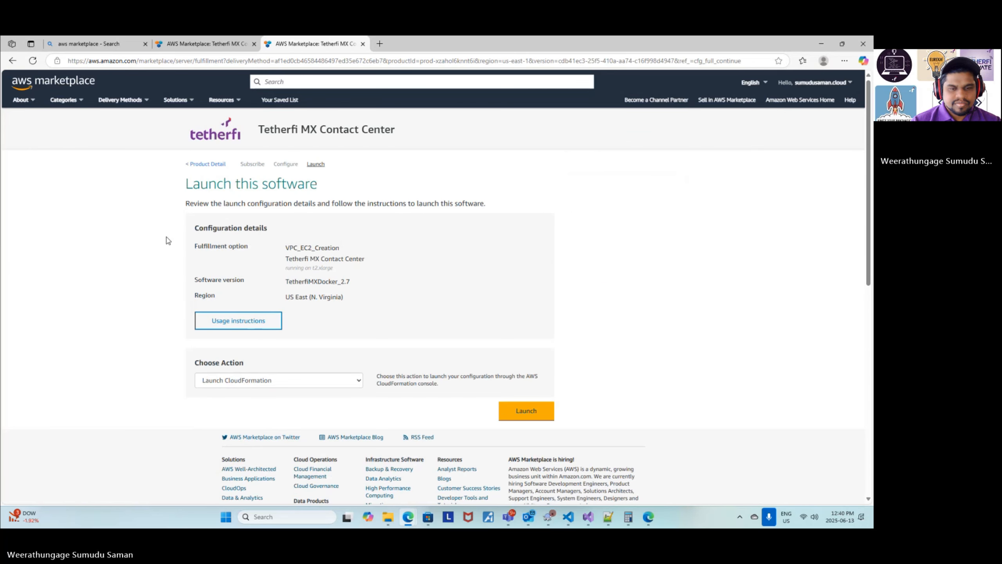
Launch the software with the Launch CloudFormation action and accept the prefilled Amazon S3 template for the stack
{"action": "left_click", "coordinate": [215, 381]}
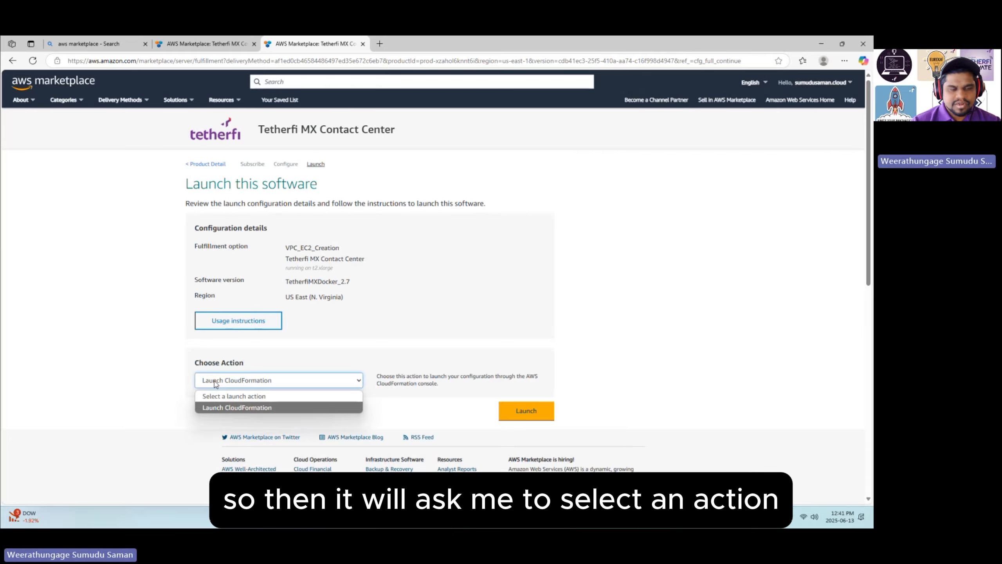
{"action": "left_click", "coordinate": [251, 383]}
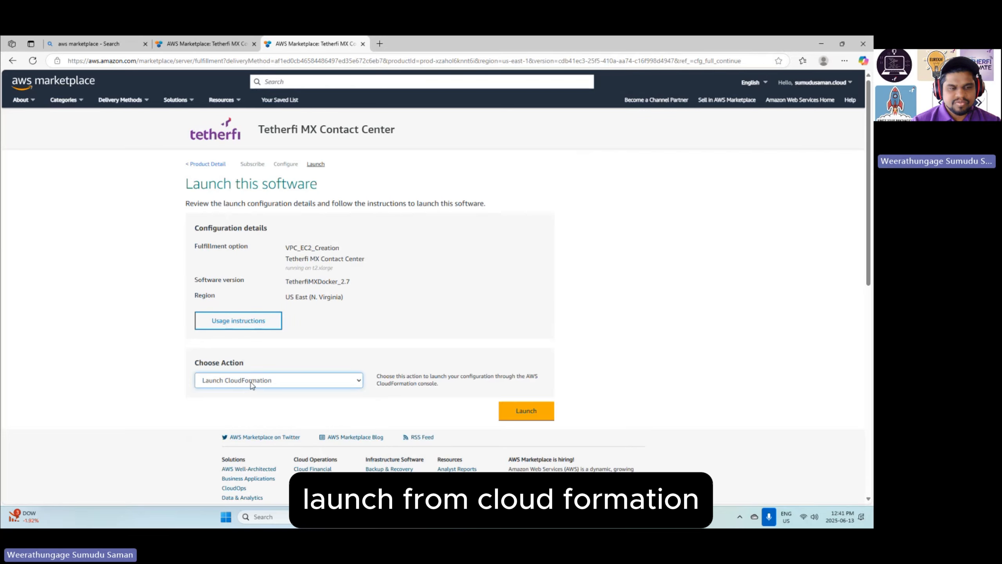
{"action": "left_click", "coordinate": [526, 411]}
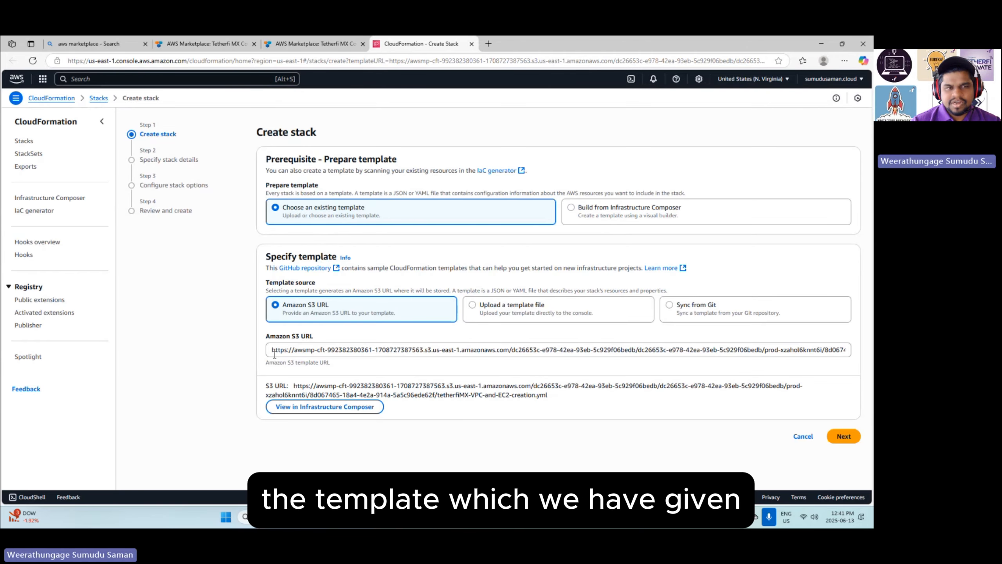
{"action": "left_click", "coordinate": [843, 436]}
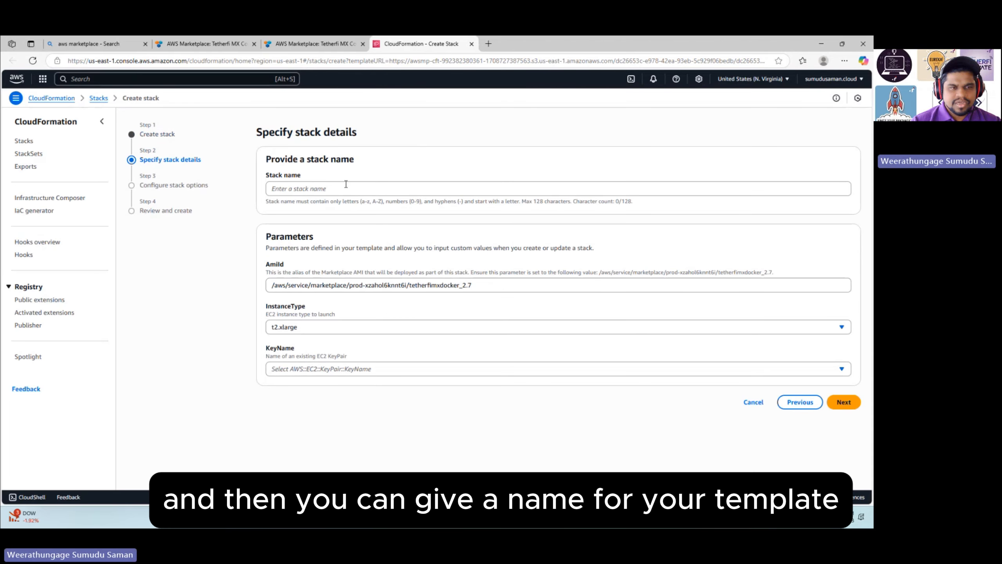
Name the stack mx276, select the existing key pair mx-2.6.1, and proceed to the stack options
{"action": "left_click", "coordinate": [346, 187]}
{"action": "type", "text": "mx27"}
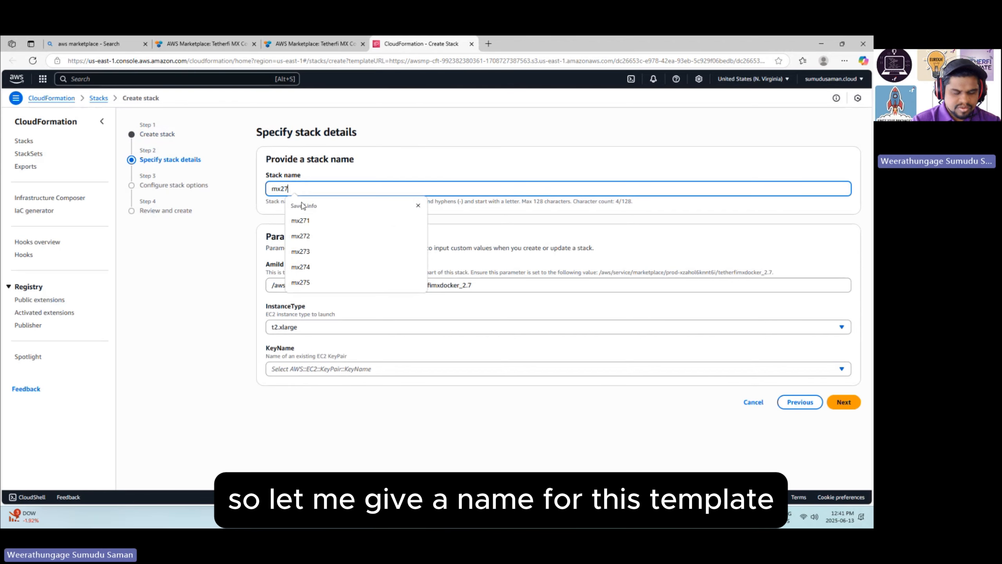
{"action": "type", "text": "6"}
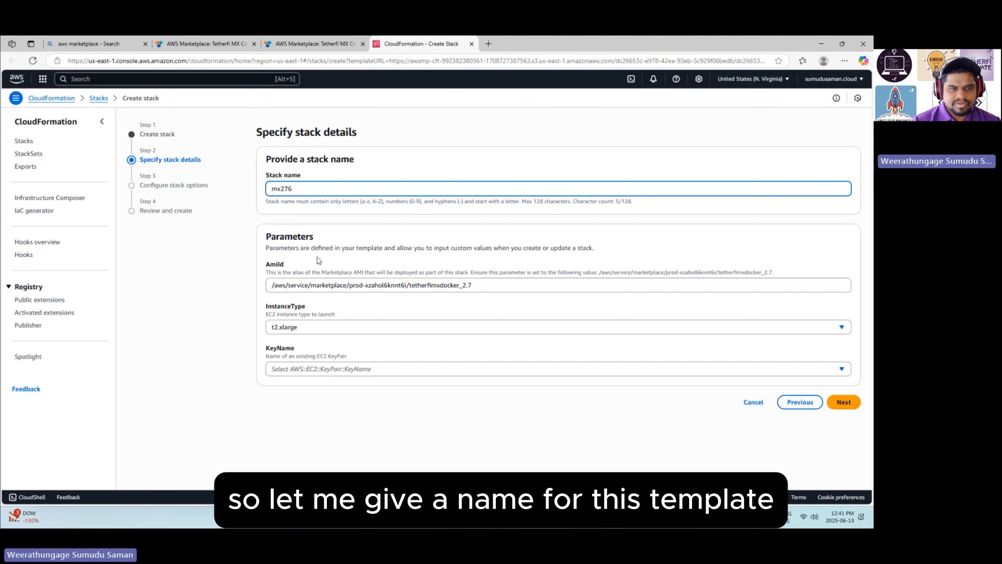
{"action": "left_click", "coordinate": [358, 370]}
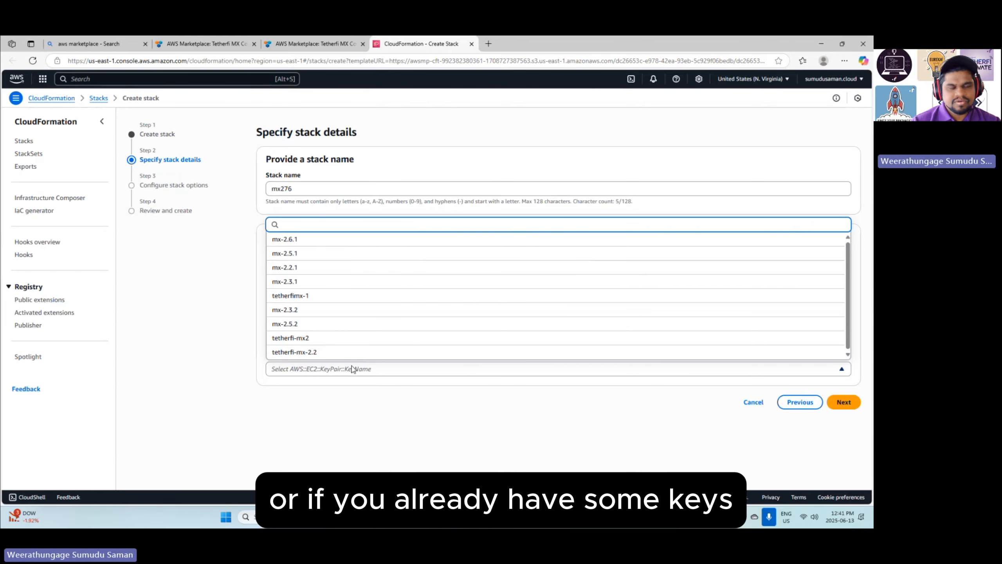
{"action": "left_click", "coordinate": [295, 240]}
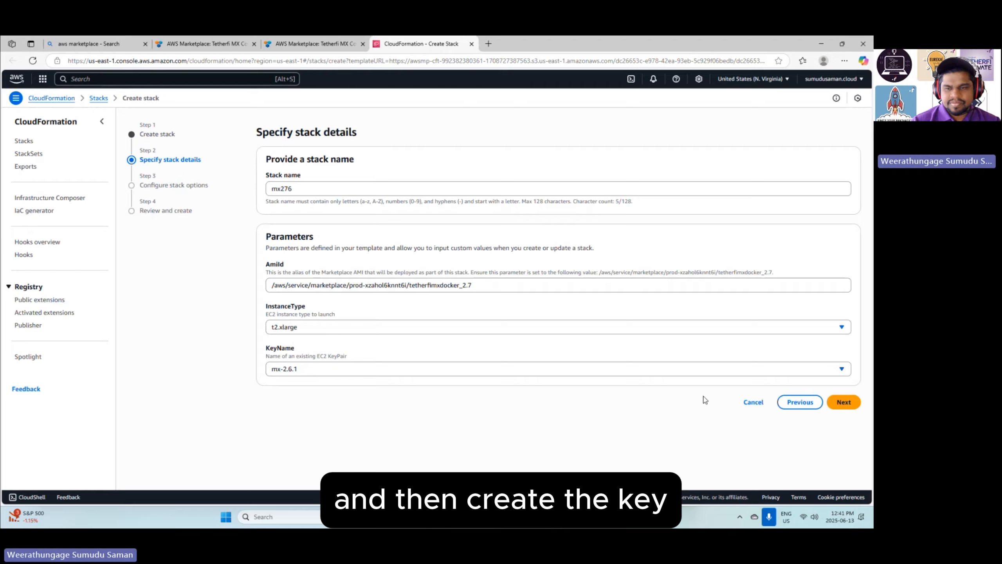
{"action": "left_click", "coordinate": [834, 406]}
Acknowledge that CloudFormation might create IAM resources with custom names and proceed to the review page
{"action": "scroll", "coordinate": [335, 165], "scroll_direction": "down", "scroll_amount": 9}
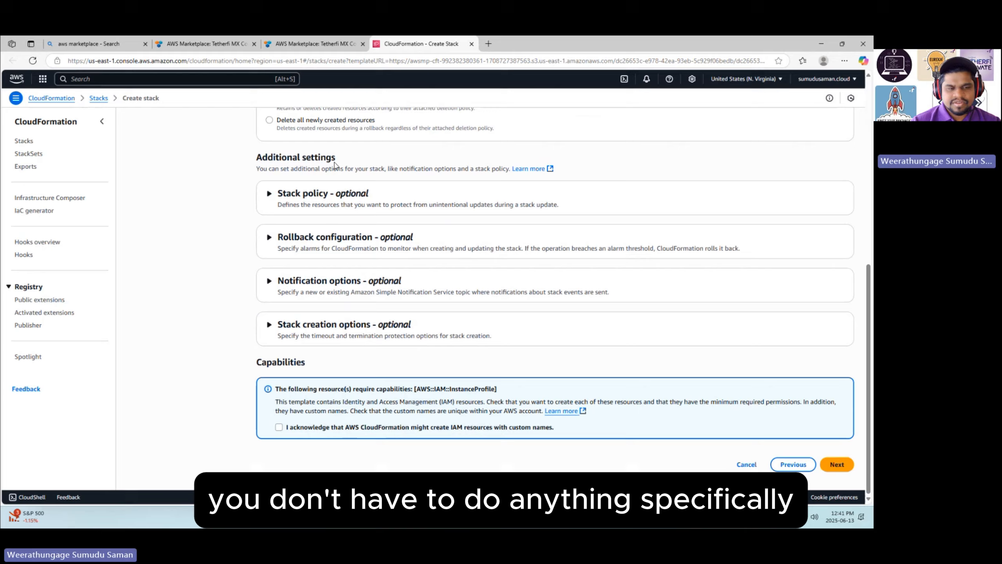
{"action": "left_click", "coordinate": [280, 427]}
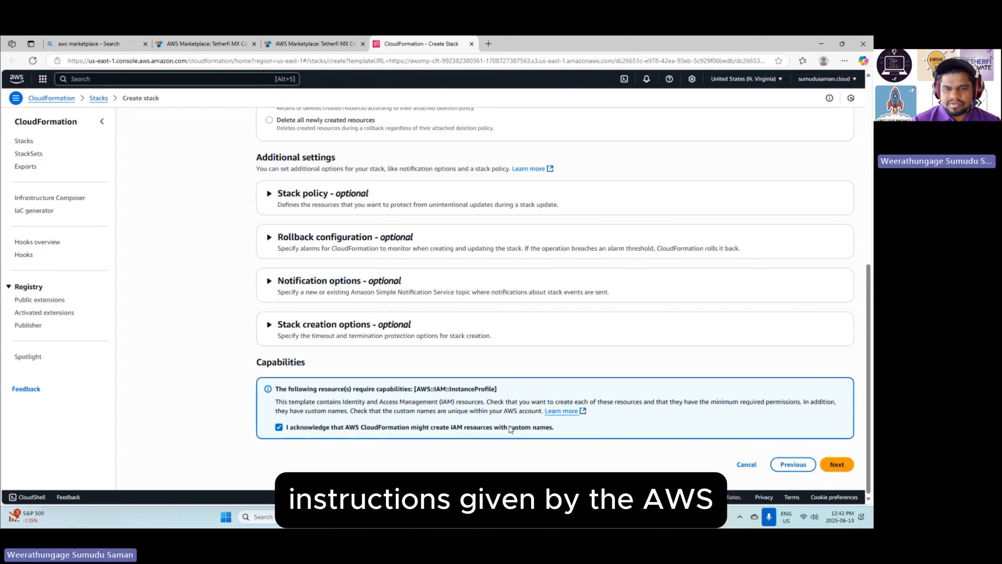
{"action": "left_click", "coordinate": [834, 466]}
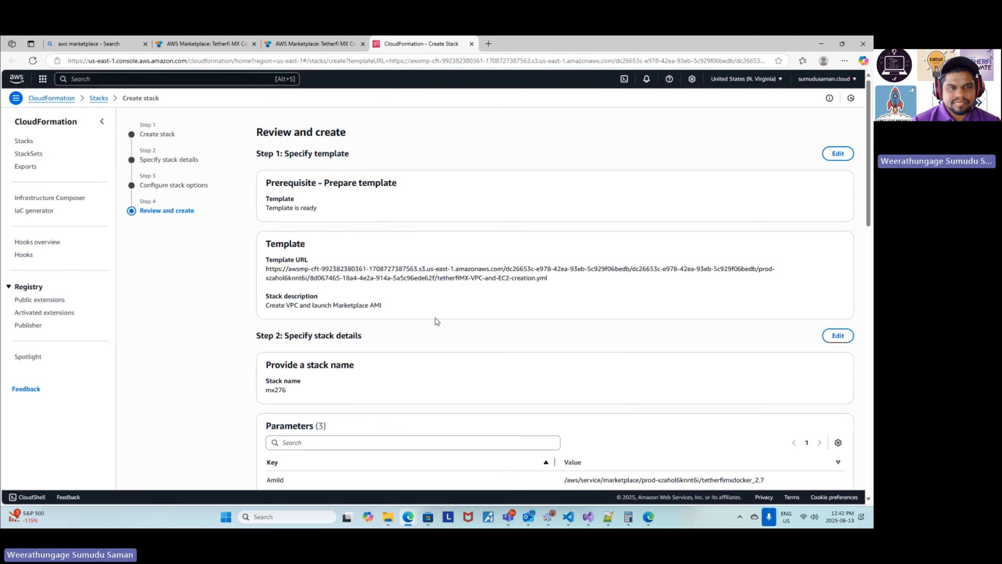
Submit the reviewed stack for creation and refresh its event list
{"action": "scroll", "coordinate": [437, 321], "scroll_direction": "down", "scroll_amount": 5}
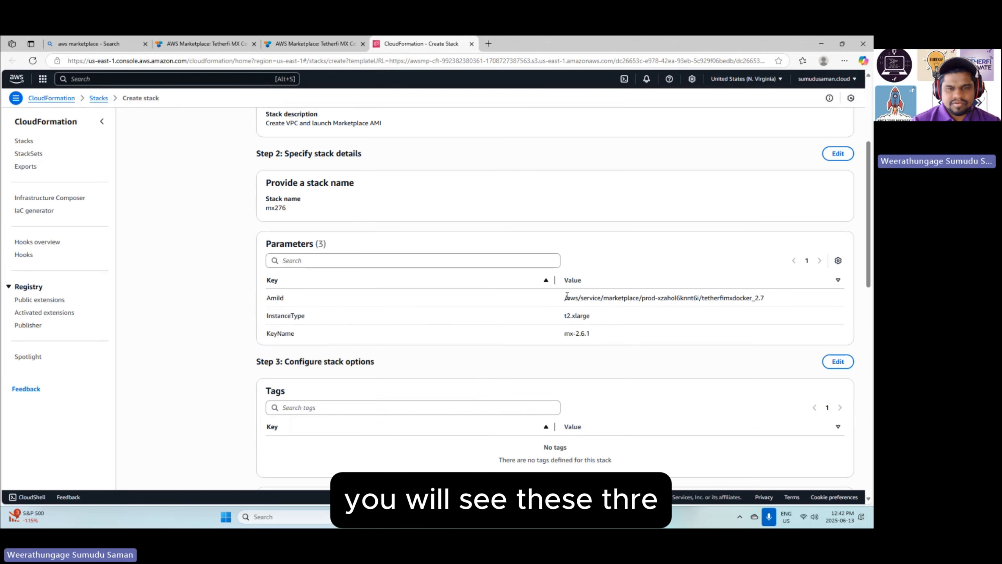
{"action": "scroll", "coordinate": [584, 323], "scroll_direction": "down", "scroll_amount": 15}
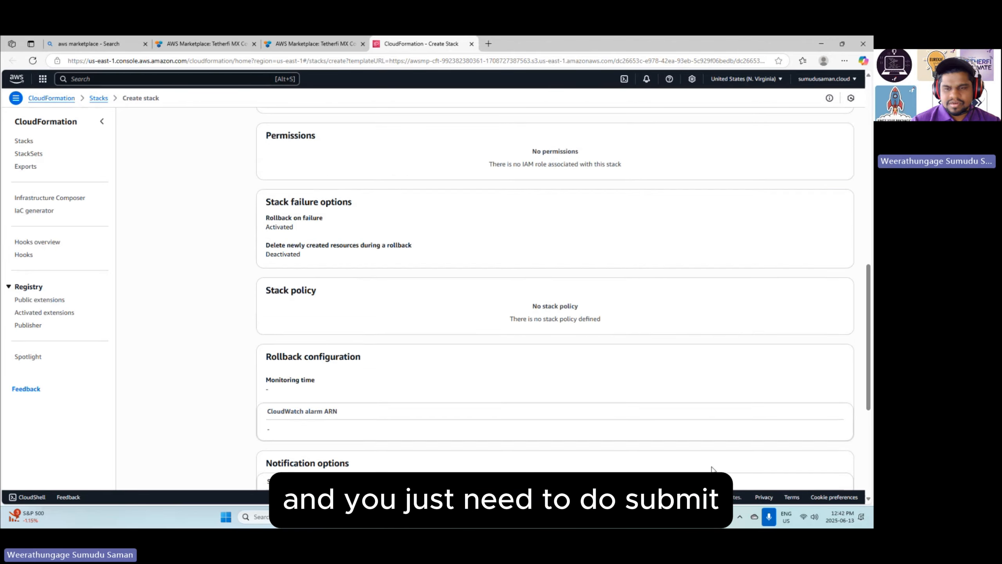
{"action": "left_click", "coordinate": [832, 470]}
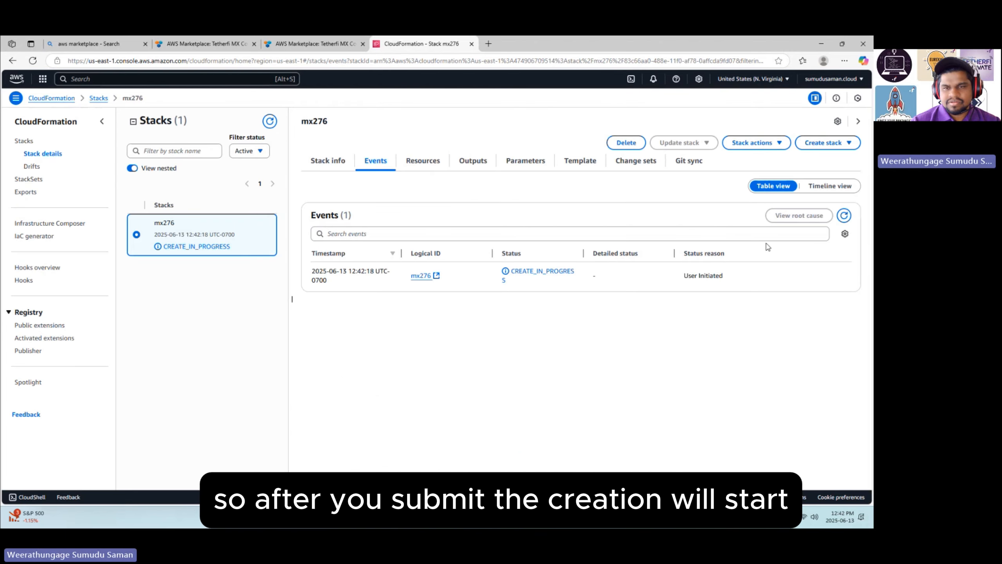
{"action": "left_click", "coordinate": [843, 217]}
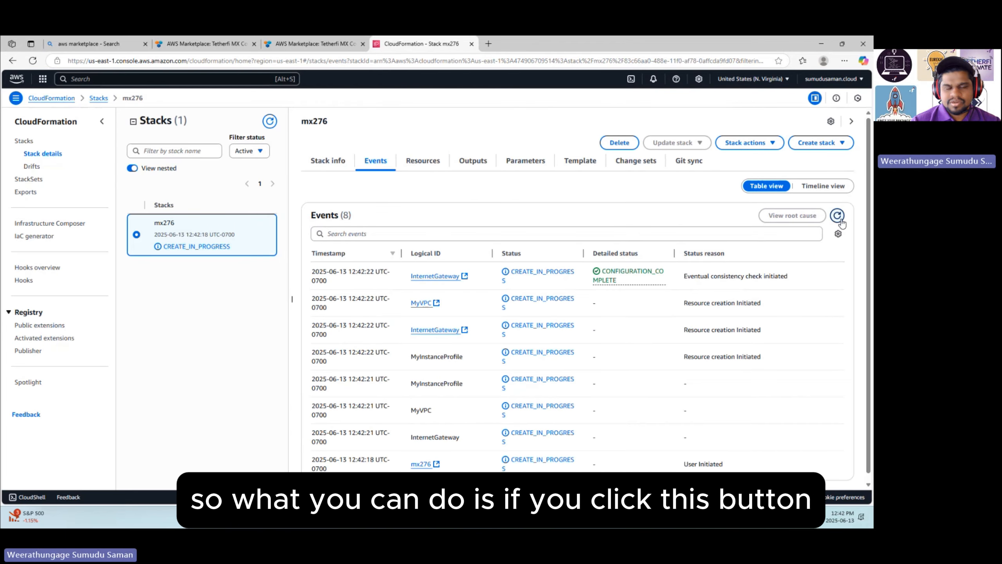
{"action": "scroll", "coordinate": [496, 361], "scroll_direction": "down", "scroll_amount": 1}
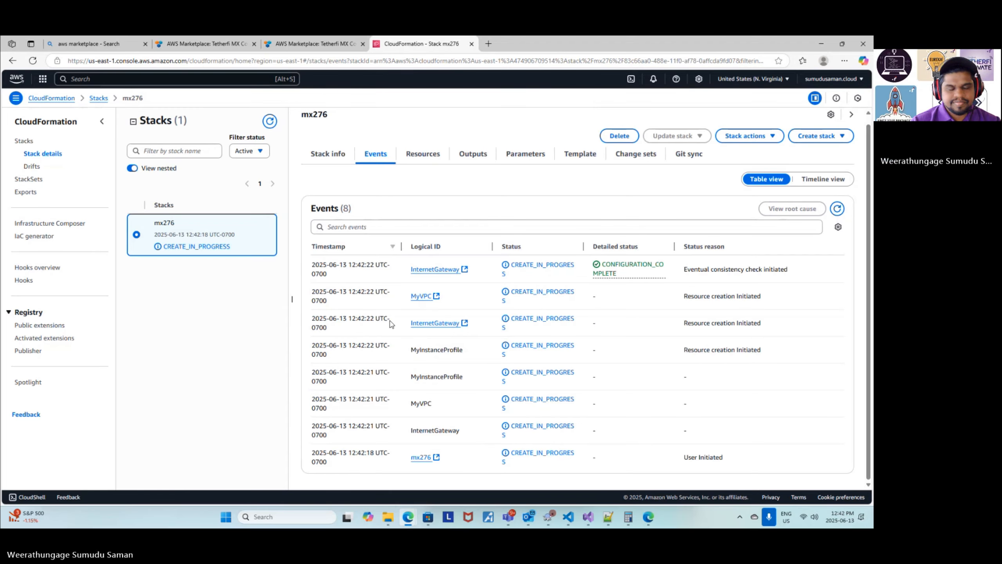
Refresh the mx276 stack events and review the VPC, subnet, security group, internet gateway and route table entries
{"action": "left_click", "coordinate": [837, 208]}
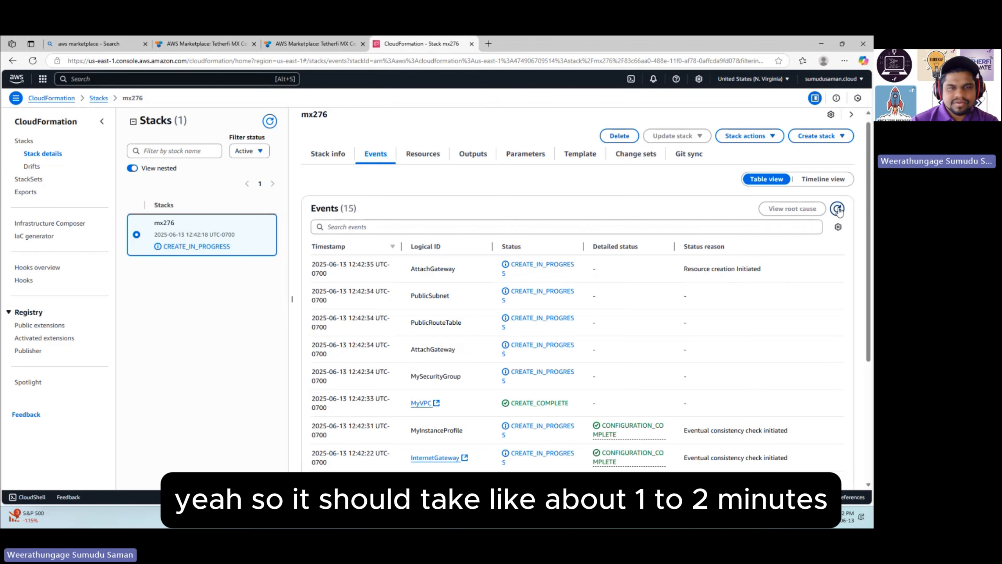
{"action": "left_click", "coordinate": [837, 209]}
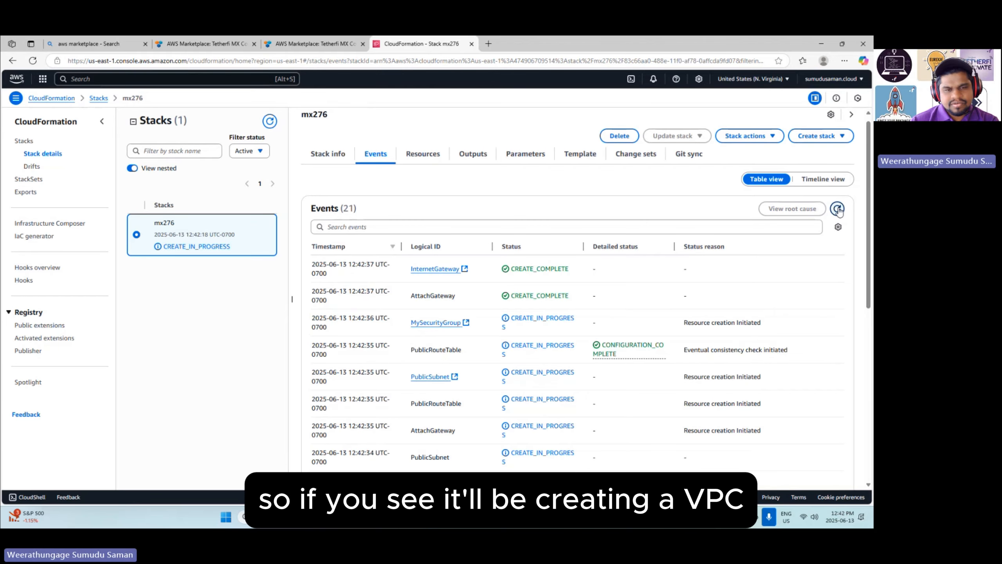
{"action": "scroll", "coordinate": [510, 397], "scroll_direction": "down", "scroll_amount": 5}
{"action": "scroll", "coordinate": [485, 406], "scroll_direction": "down", "scroll_amount": 2}
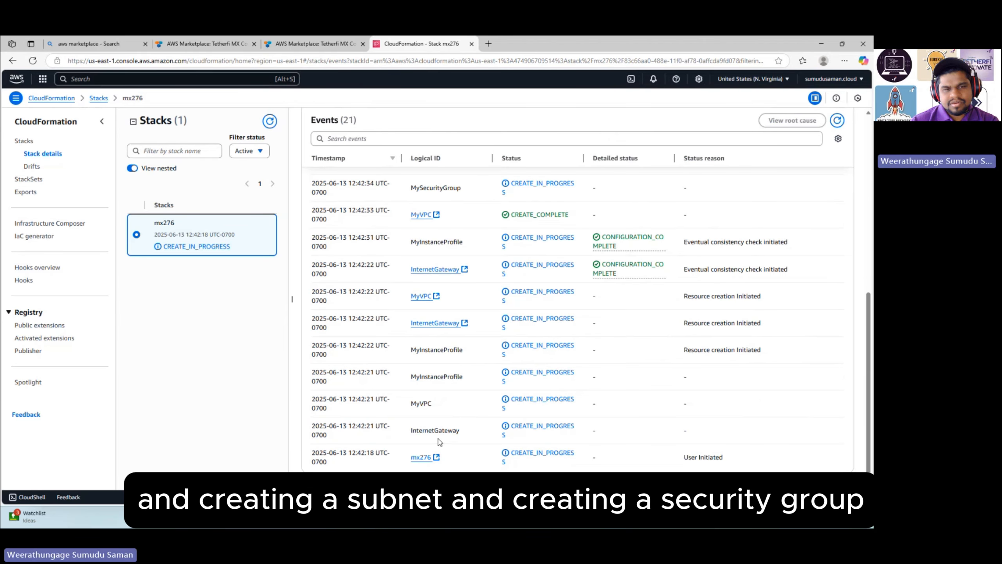
{"action": "scroll", "coordinate": [440, 441], "scroll_direction": "up", "scroll_amount": 4}
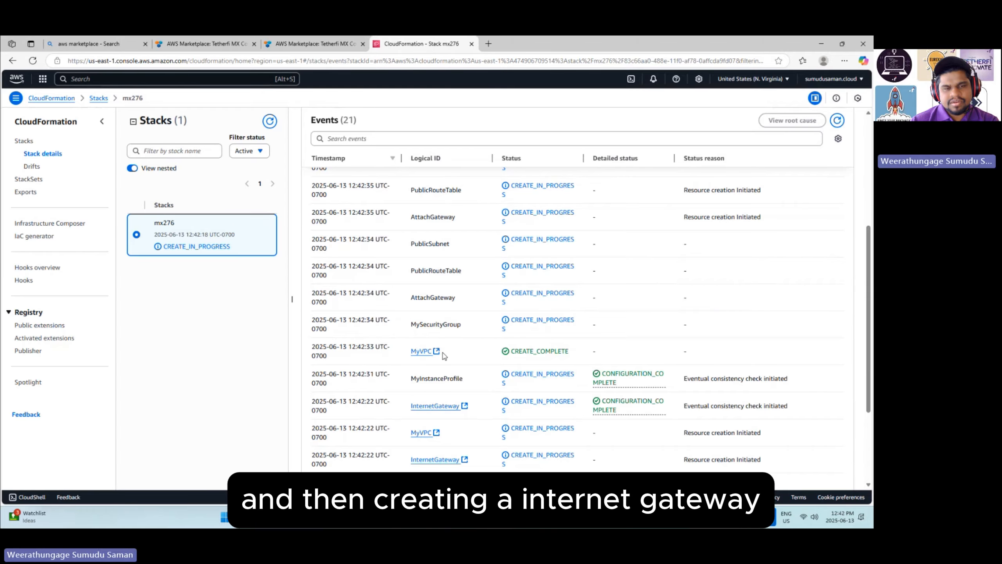
{"action": "scroll", "coordinate": [446, 360], "scroll_direction": "up", "scroll_amount": 1}
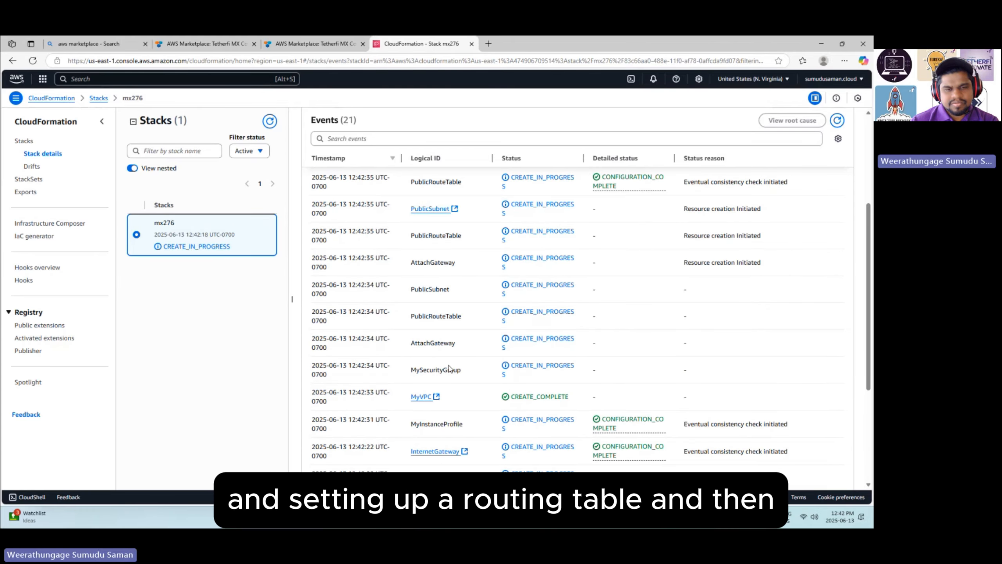
{"action": "scroll", "coordinate": [450, 357], "scroll_direction": "up", "scroll_amount": 2}
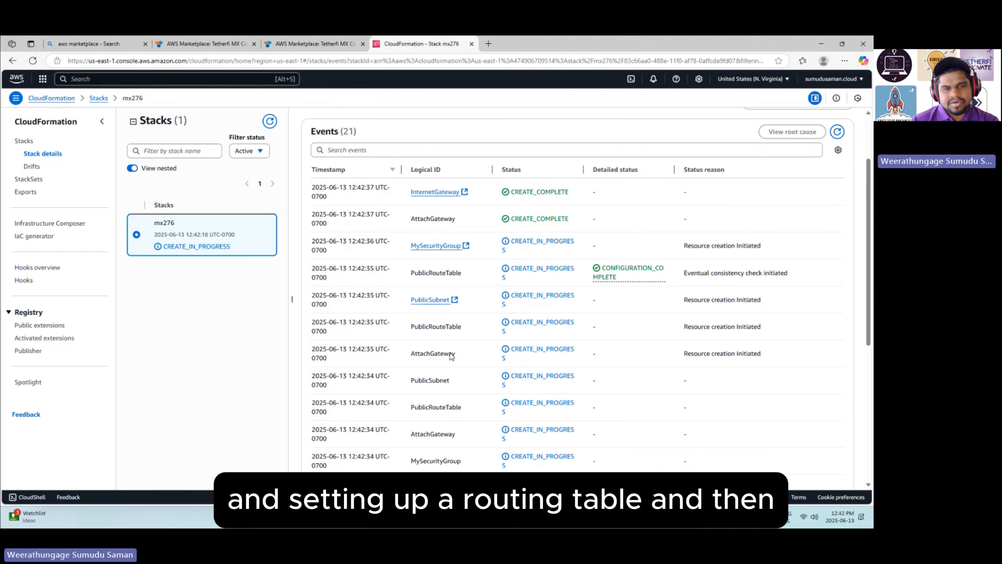
{"action": "scroll", "coordinate": [450, 352], "scroll_direction": "up", "scroll_amount": 1}
Keep refreshing the mx276 stack events to check whether MyInstance has been created
{"action": "left_click", "coordinate": [838, 177]}
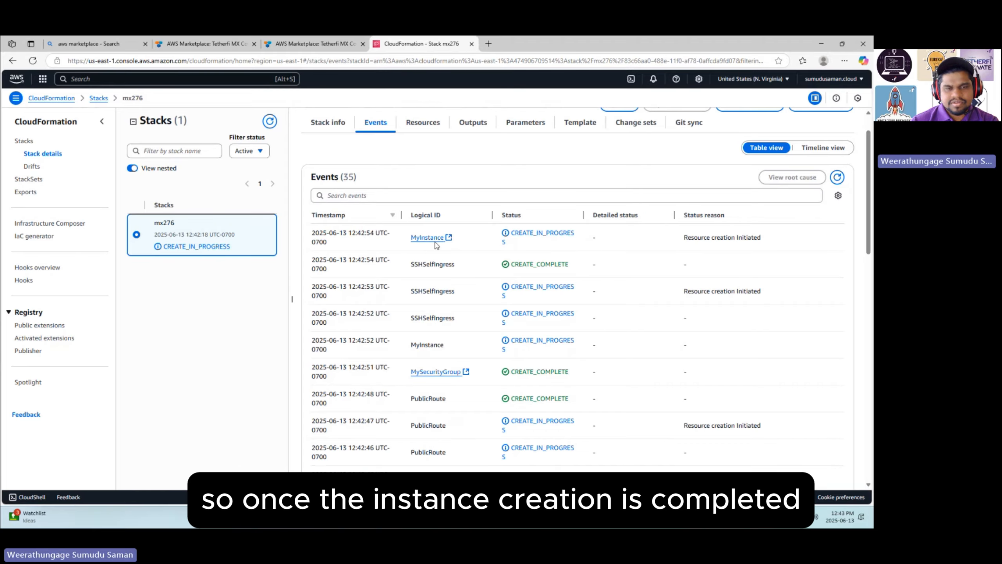
{"action": "left_click", "coordinate": [838, 181]}
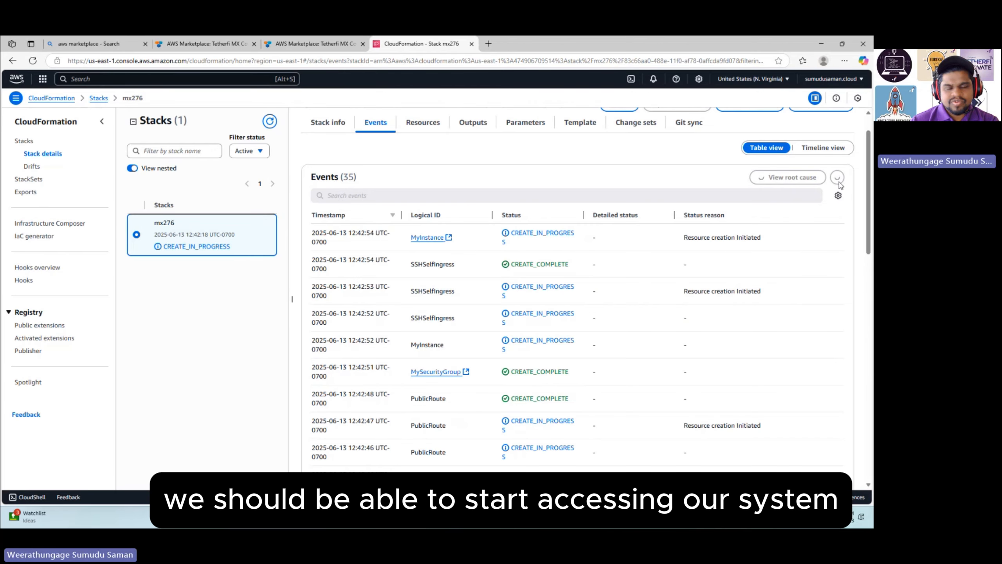
{"action": "left_click", "coordinate": [839, 181]}
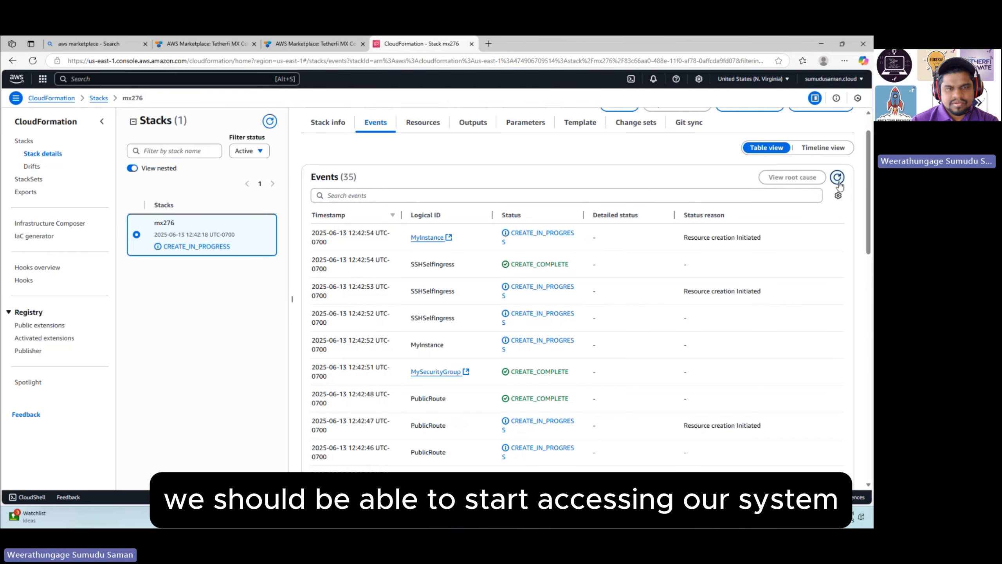
{"action": "left_click", "coordinate": [839, 182]}
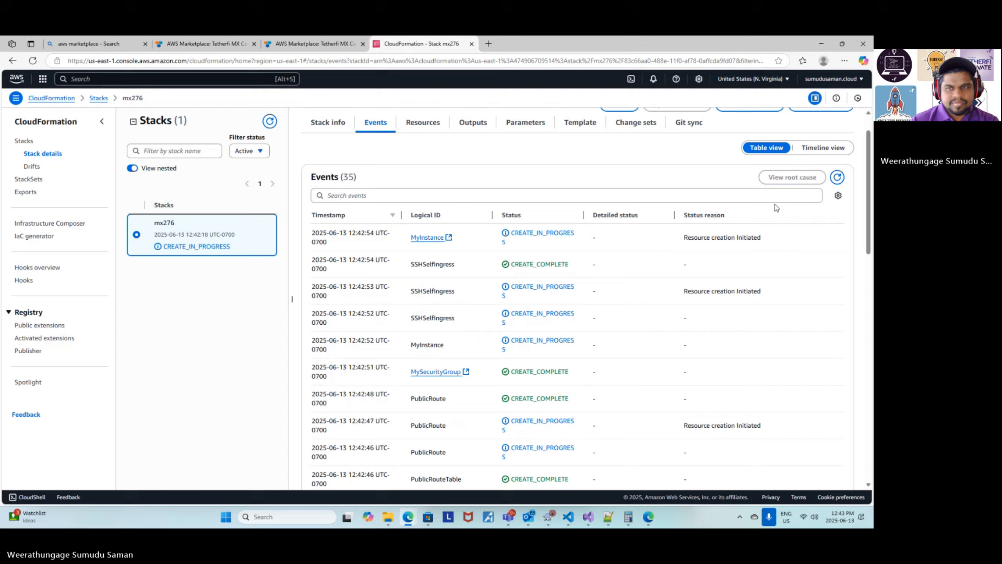
{"action": "left_click", "coordinate": [837, 180]}
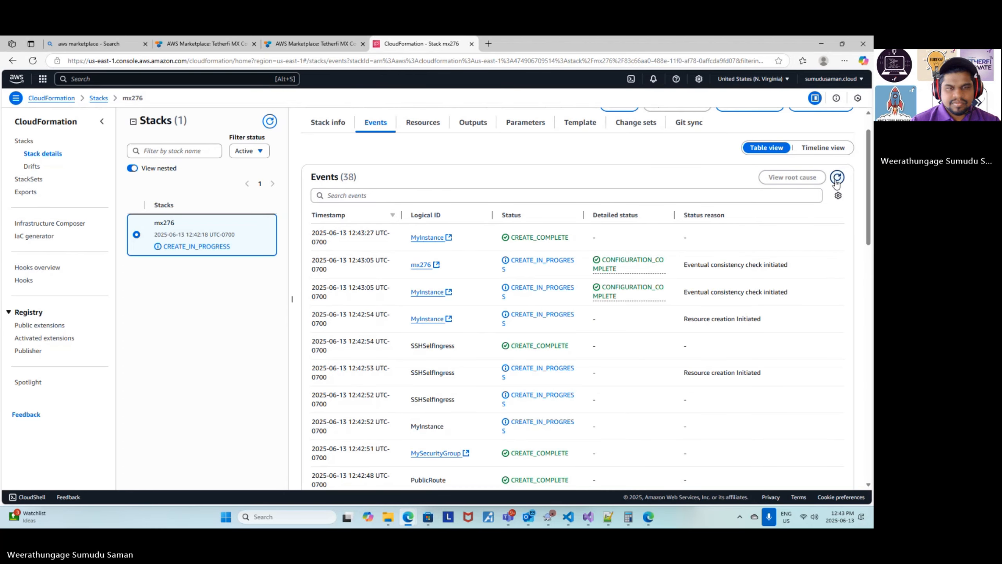
{"action": "left_click", "coordinate": [837, 180]}
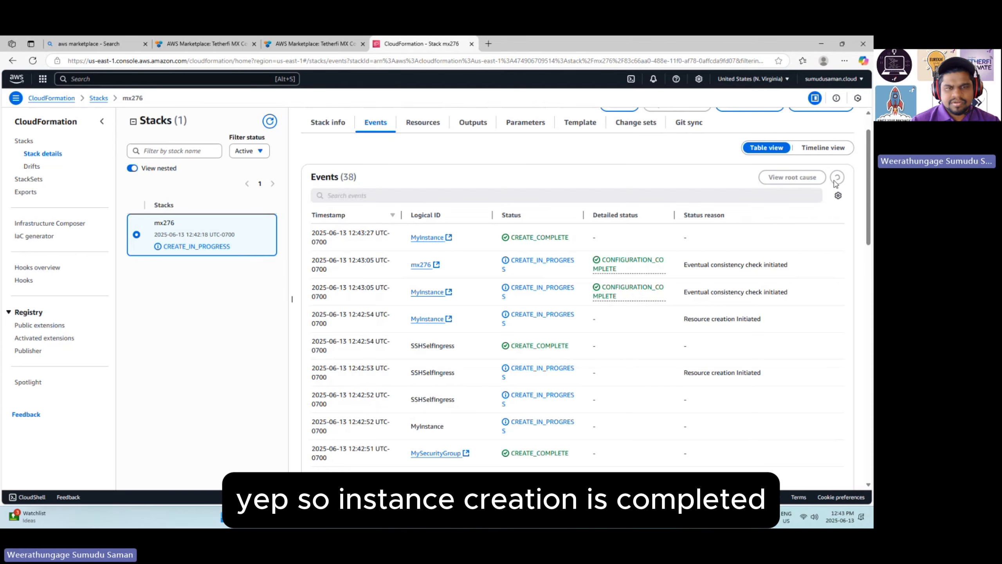
Open MyInstance in the EC2 console, remove the instance filter, and select the running tetherfiMXAMIInstance
{"action": "left_click", "coordinate": [451, 238]}
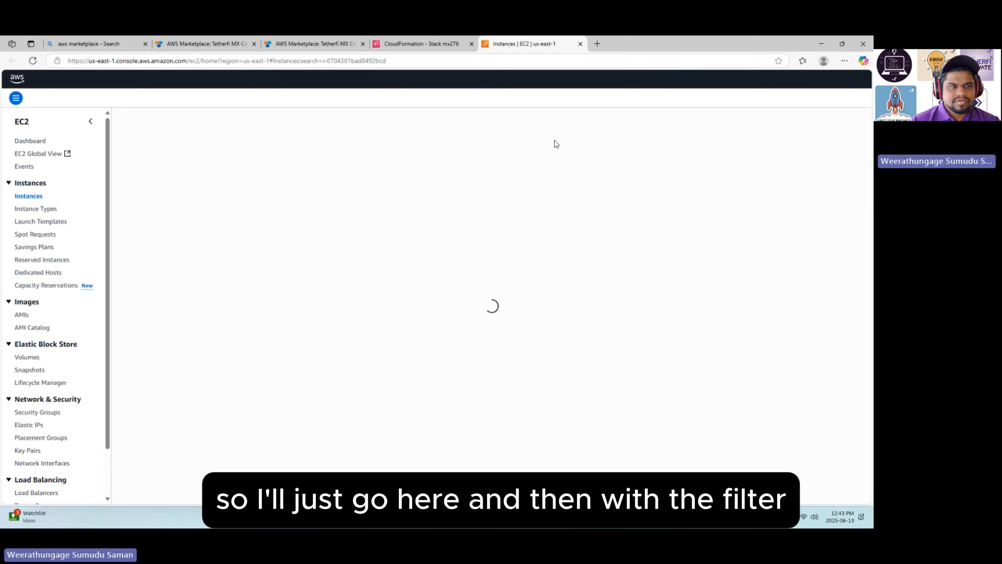
{"action": "left_click", "coordinate": [241, 151]}
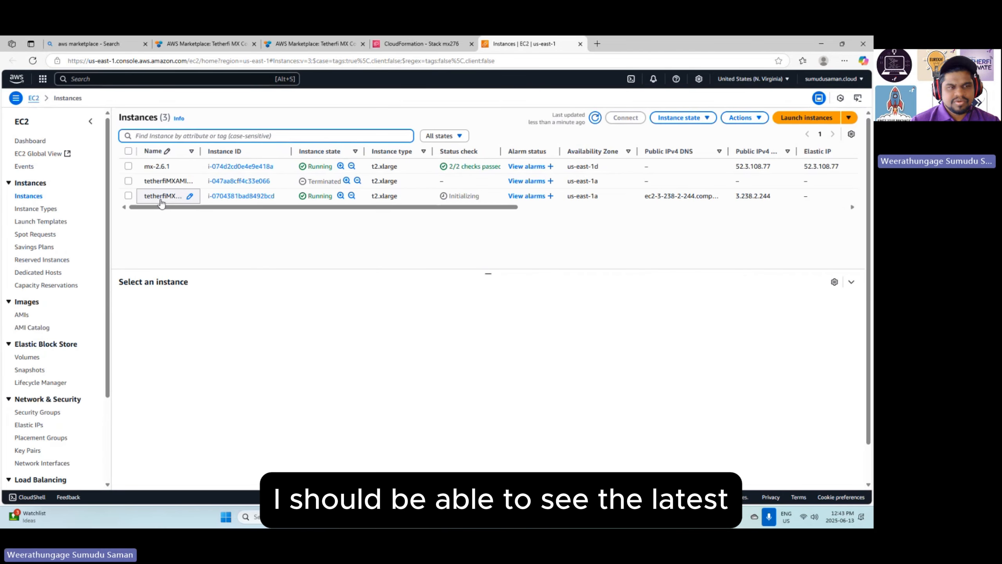
{"action": "left_click", "coordinate": [128, 196]}
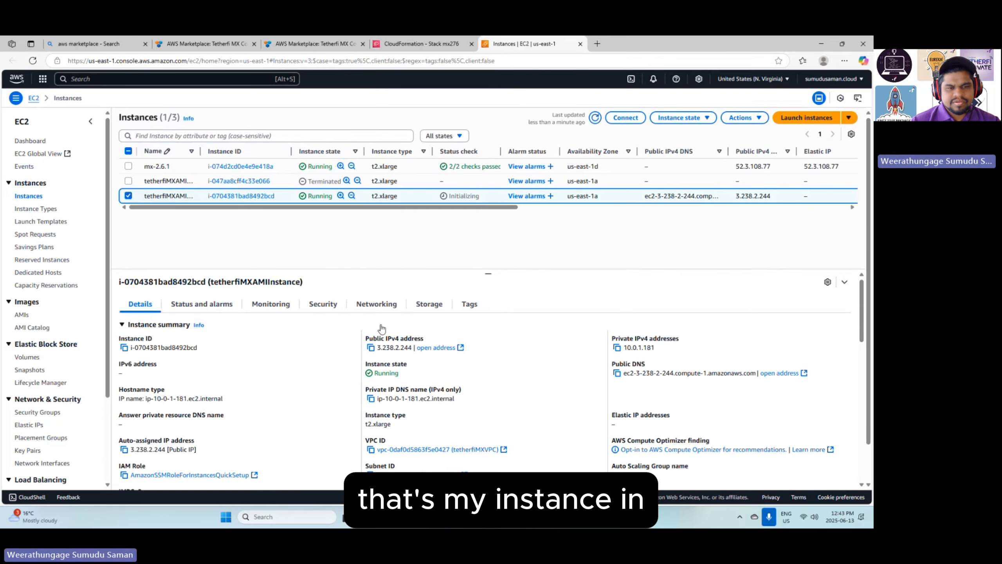
Try the instance's public IPv4 address in the browser, then return to the instance list and refresh it
{"action": "left_click", "coordinate": [460, 348]}
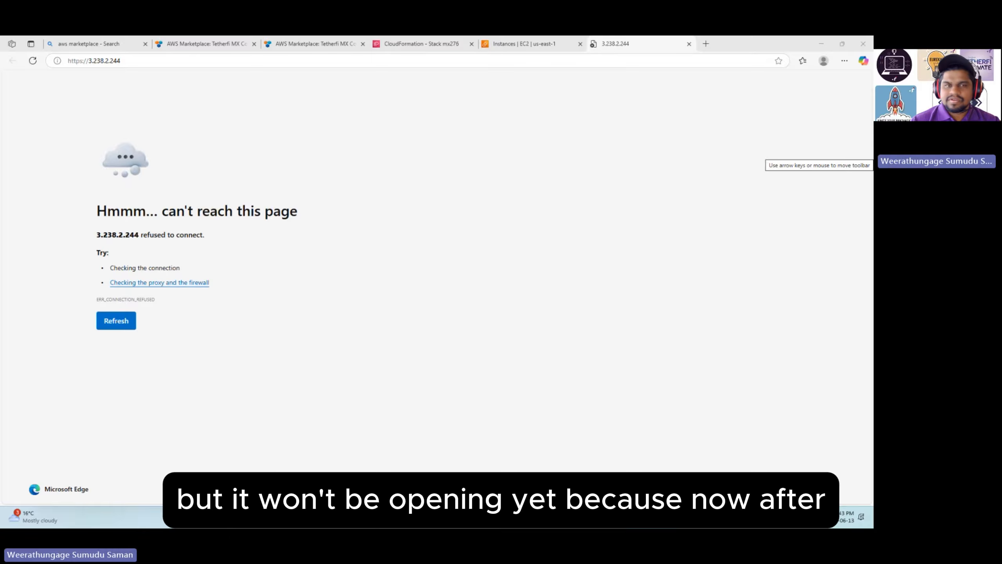
{"action": "left_click", "coordinate": [529, 44]}
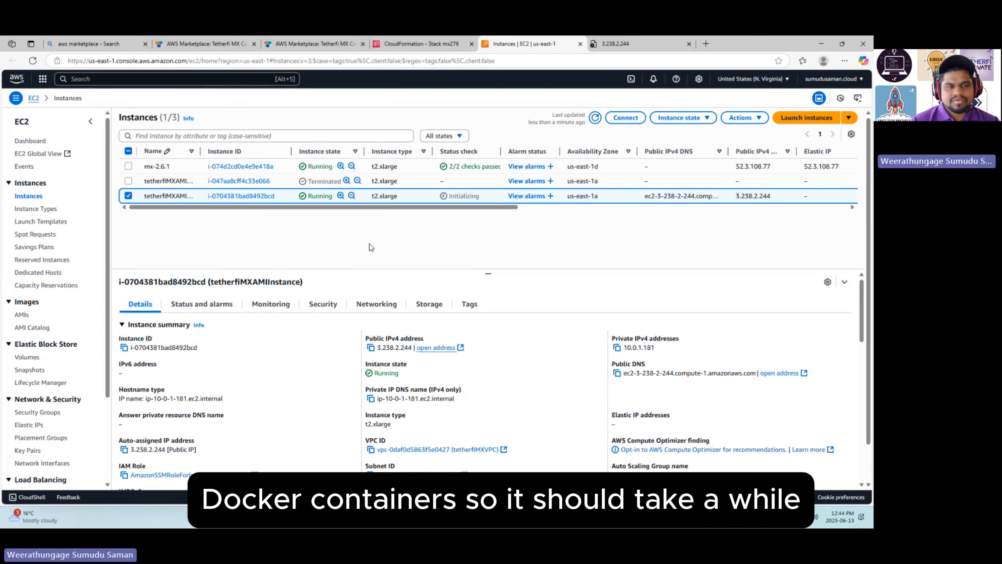
{"action": "left_click", "coordinate": [595, 117]}
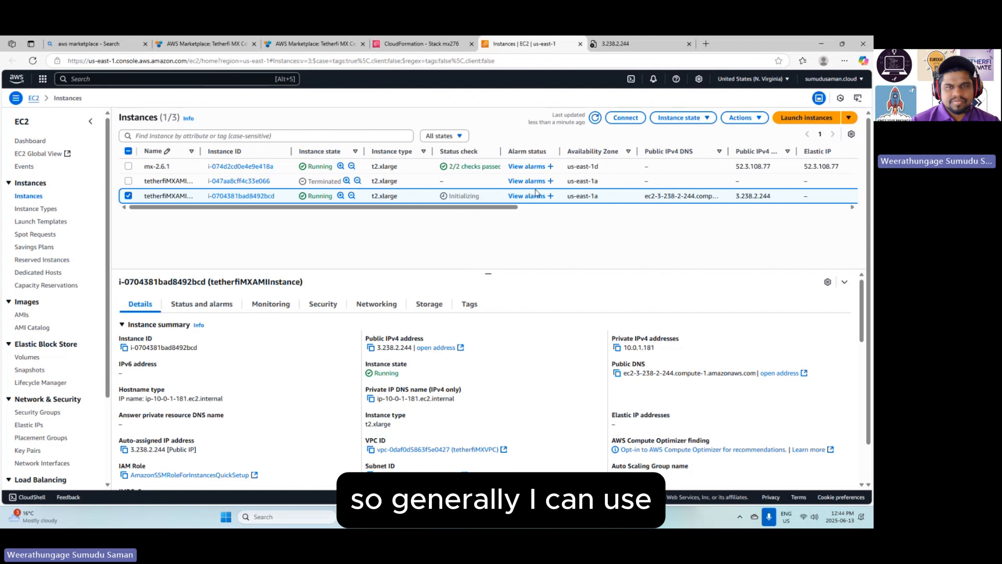
Check the Session Manager connection option for tetherfiMXAMIInstance and return to the EC2 Instance Connect option
{"action": "left_click", "coordinate": [625, 117]}
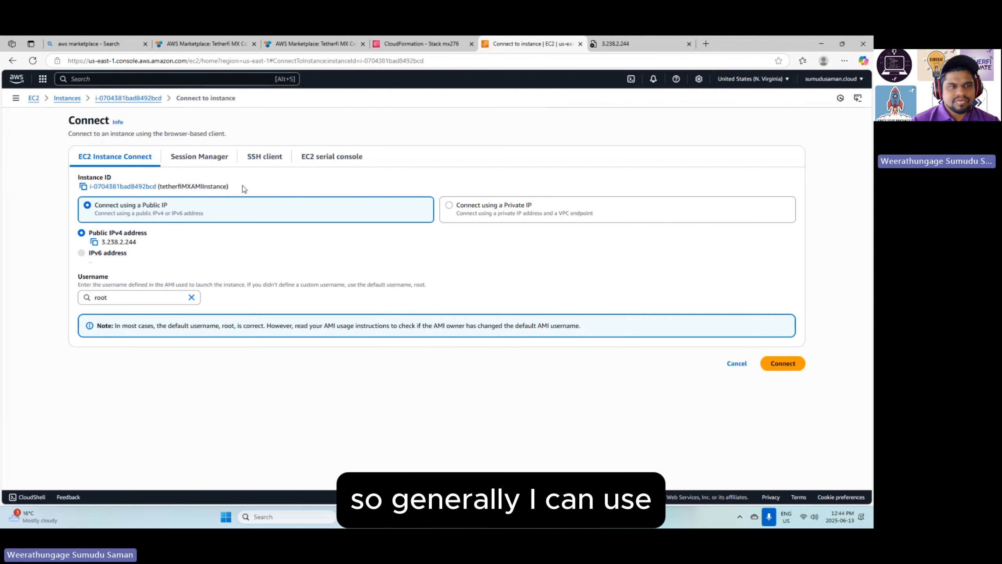
{"action": "left_click", "coordinate": [190, 158]}
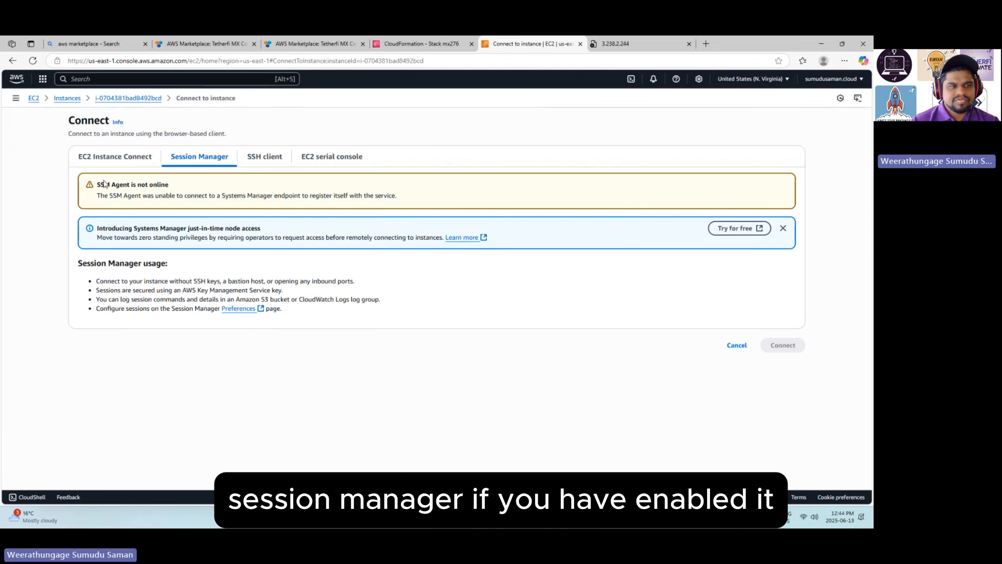
{"action": "left_click", "coordinate": [113, 161]}
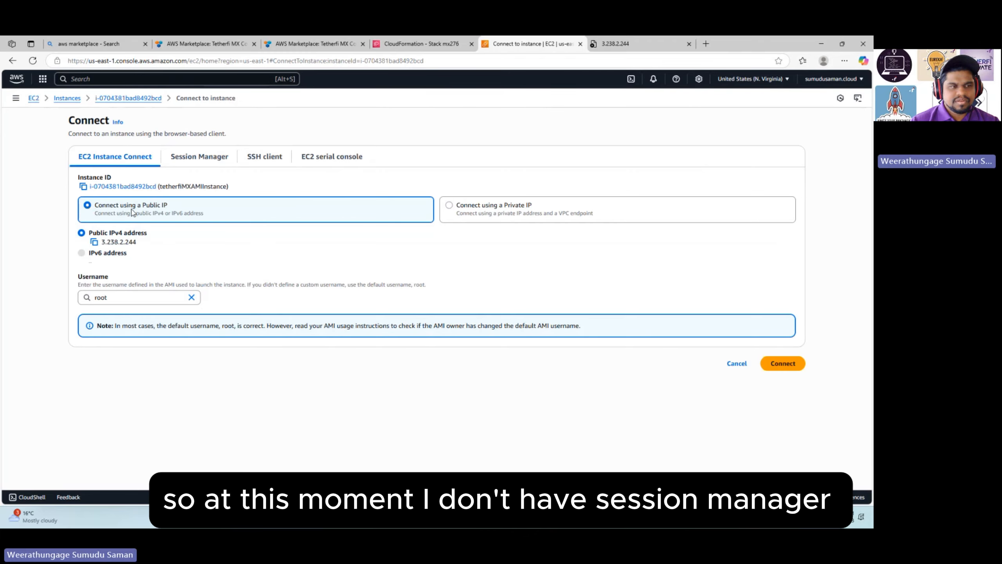
Open the mx276-MySecurityGroup security group from the instance's security details and show its inbound rules
{"action": "left_click", "coordinate": [118, 98]}
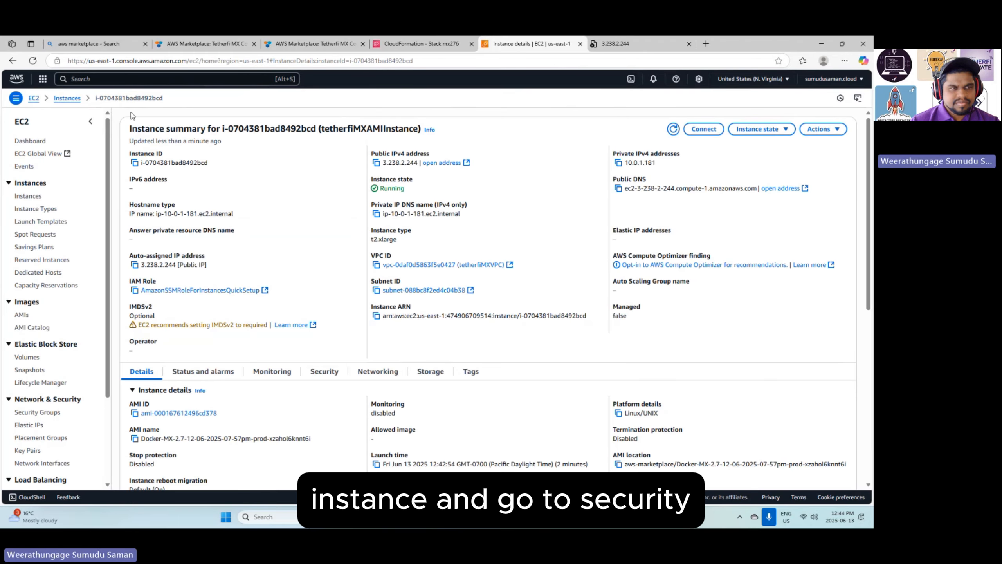
{"action": "scroll", "coordinate": [324, 339], "scroll_direction": "down", "scroll_amount": 1}
{"action": "left_click", "coordinate": [324, 328]}
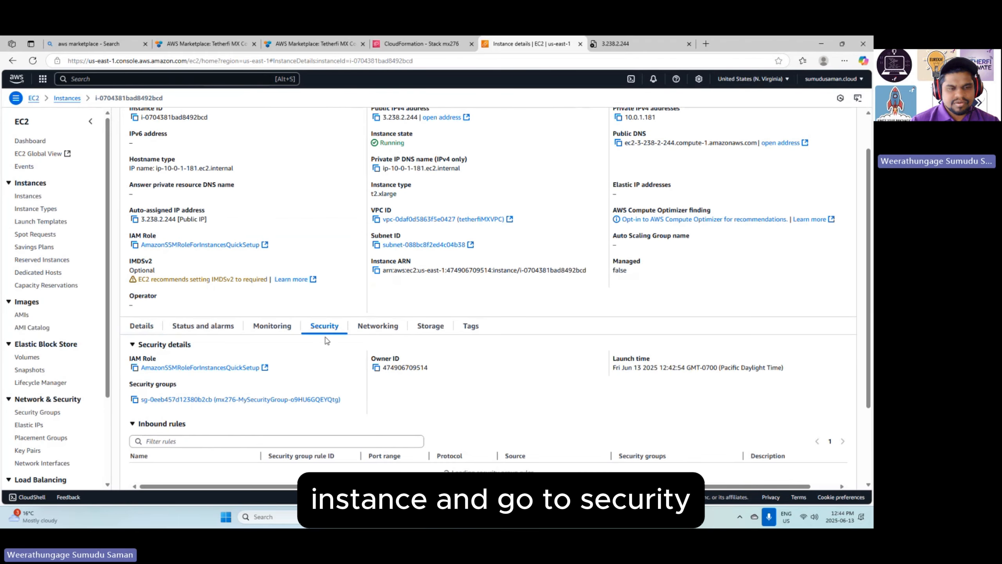
{"action": "scroll", "coordinate": [327, 347], "scroll_direction": "down", "scroll_amount": 1}
{"action": "scroll", "coordinate": [326, 347], "scroll_direction": "down", "scroll_amount": 2}
{"action": "left_click", "coordinate": [226, 273]}
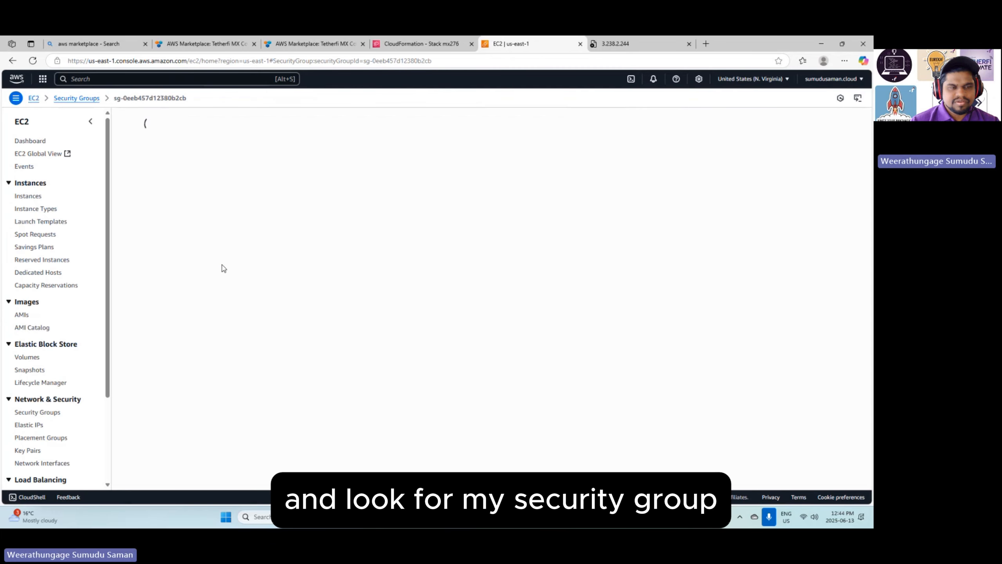
{"action": "scroll", "coordinate": [229, 266], "scroll_direction": "down", "scroll_amount": 2}
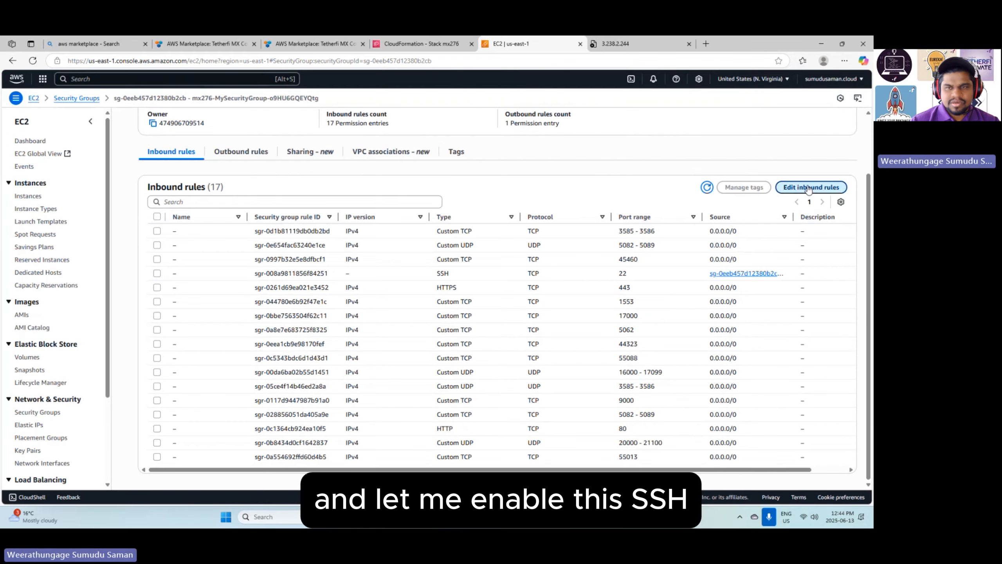
Add an inbound SSH rule with source 0.0.0.0/0 to the instance's security group and save the rules
{"action": "left_click", "coordinate": [811, 190]}
{"action": "scroll", "coordinate": [286, 274], "scroll_direction": "down", "scroll_amount": 10}
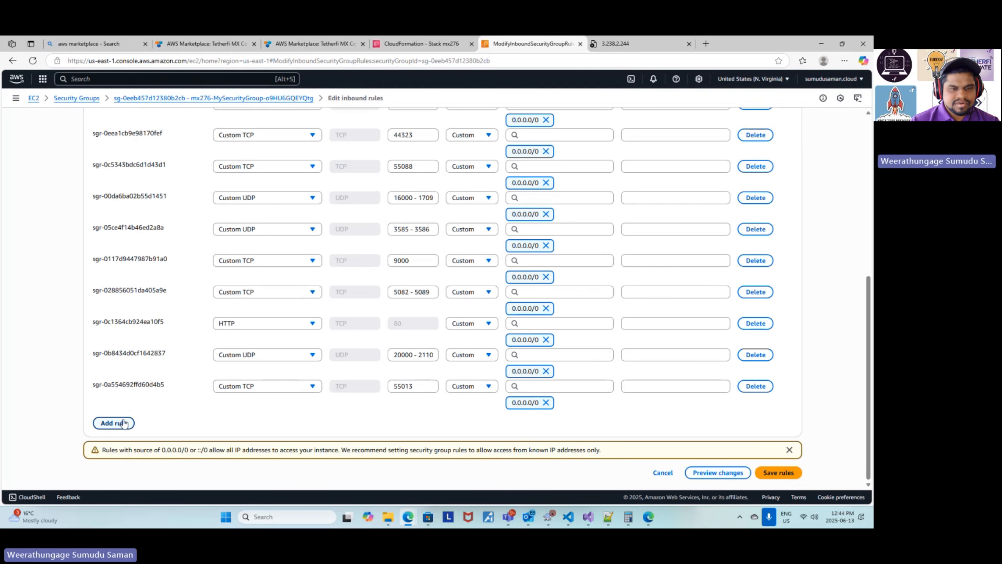
{"action": "left_click", "coordinate": [123, 423]}
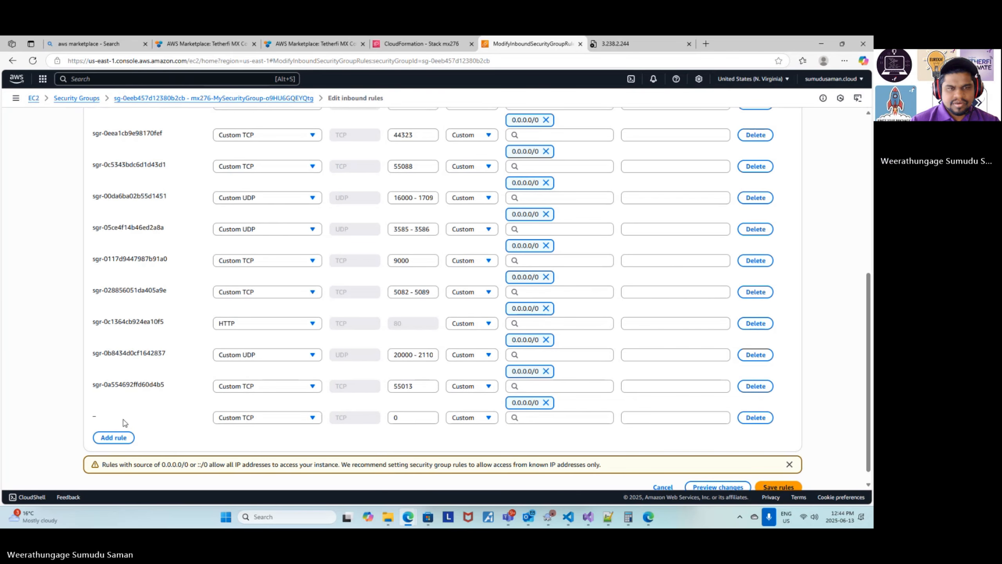
{"action": "left_click", "coordinate": [281, 418]}
{"action": "type", "text": "ss"}
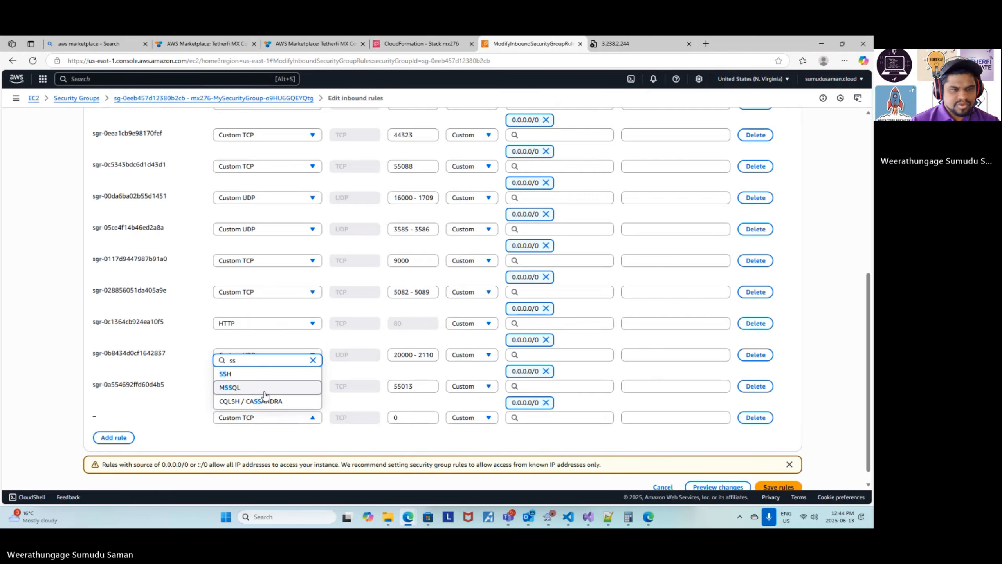
{"action": "left_click", "coordinate": [243, 378]}
{"action": "left_click", "coordinate": [604, 418]}
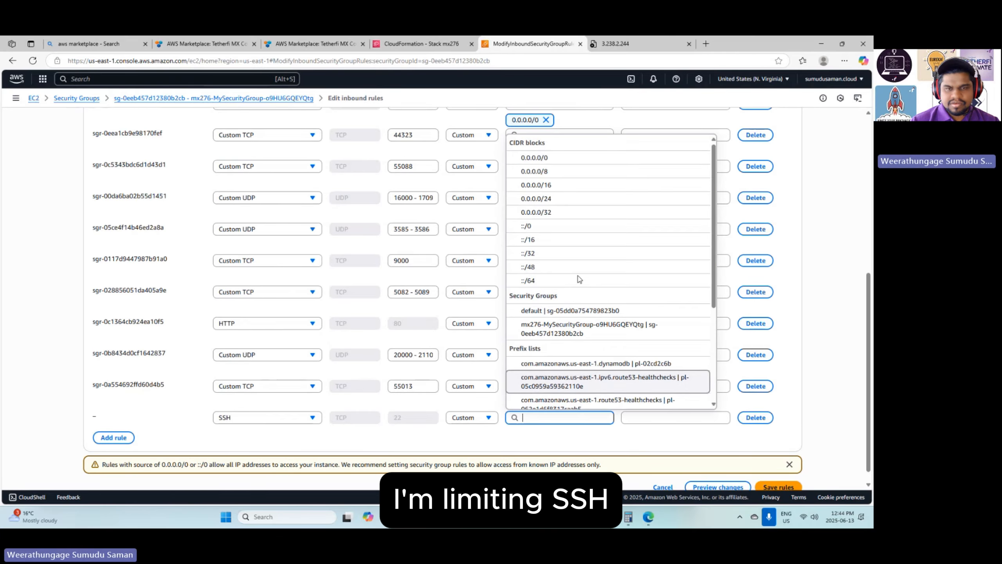
{"action": "left_click", "coordinate": [570, 160]}
{"action": "scroll", "coordinate": [723, 429], "scroll_direction": "down", "scroll_amount": 2}
{"action": "left_click", "coordinate": [759, 451]}
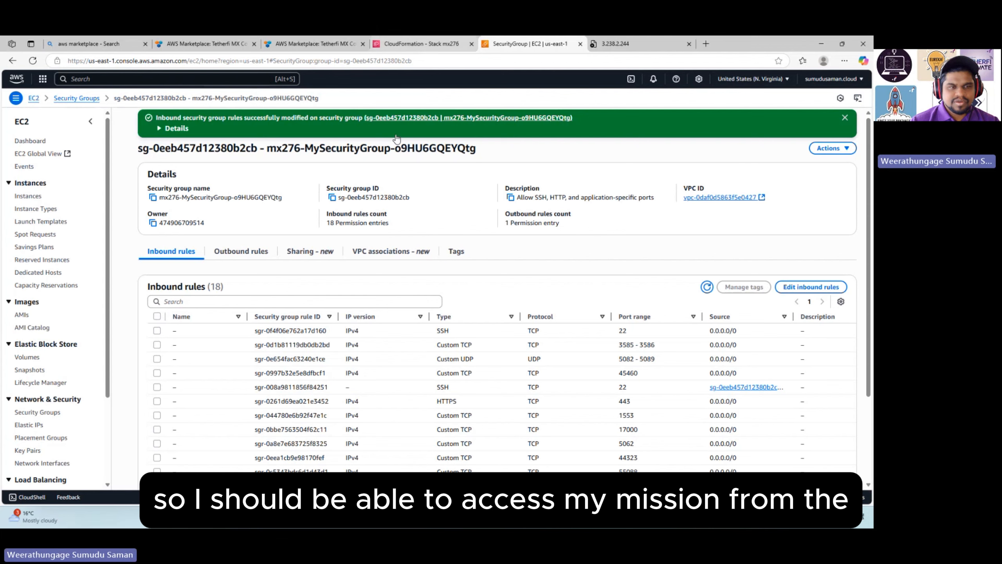
Select tetherfiMXAMIInstance among the running instances and connect through EC2 Instance Connect using its public IP and username root
{"action": "left_click", "coordinate": [30, 143]}
{"action": "left_click", "coordinate": [179, 190]}
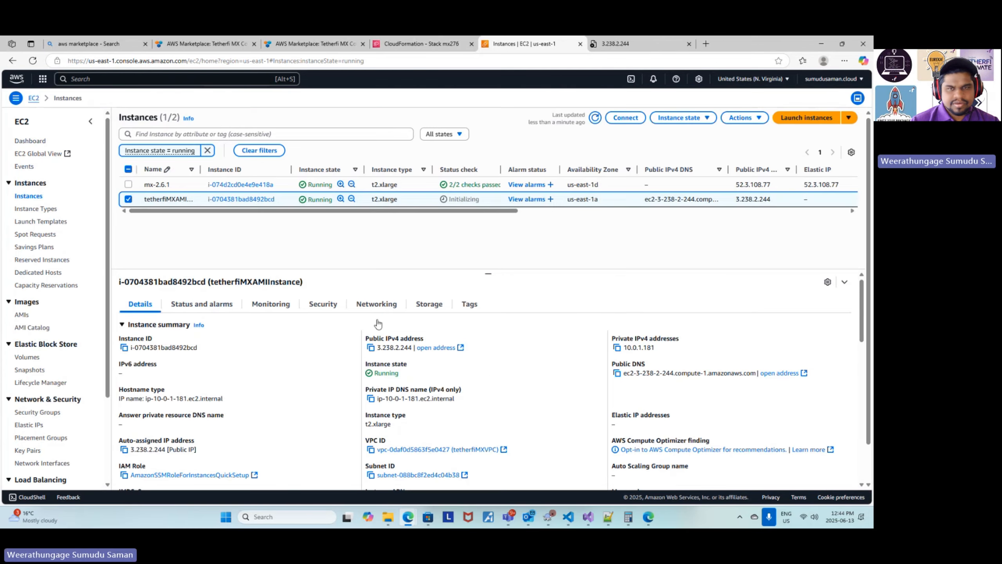
{"action": "left_click", "coordinate": [636, 120]}
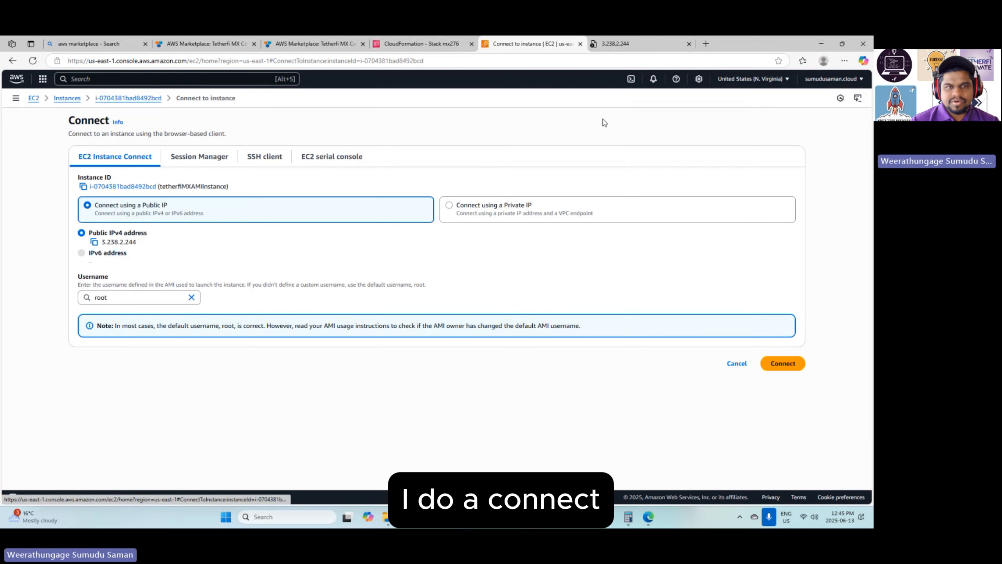
{"action": "left_click", "coordinate": [773, 367]}
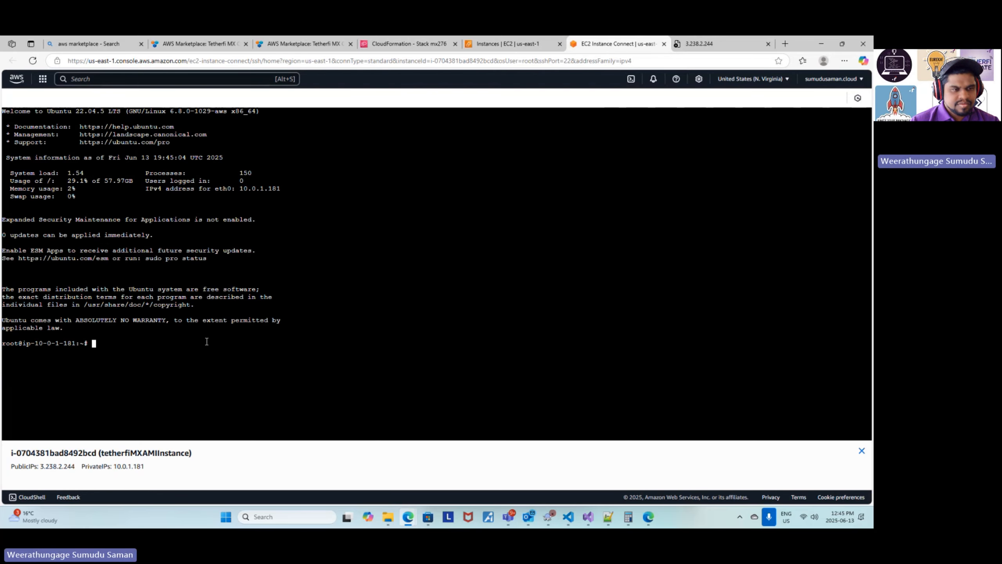
Count all Docker containers on the instance by running docker ps -a|wc -l
{"action": "key", "text": "Return"}
{"action": "type", "text": "\\"}
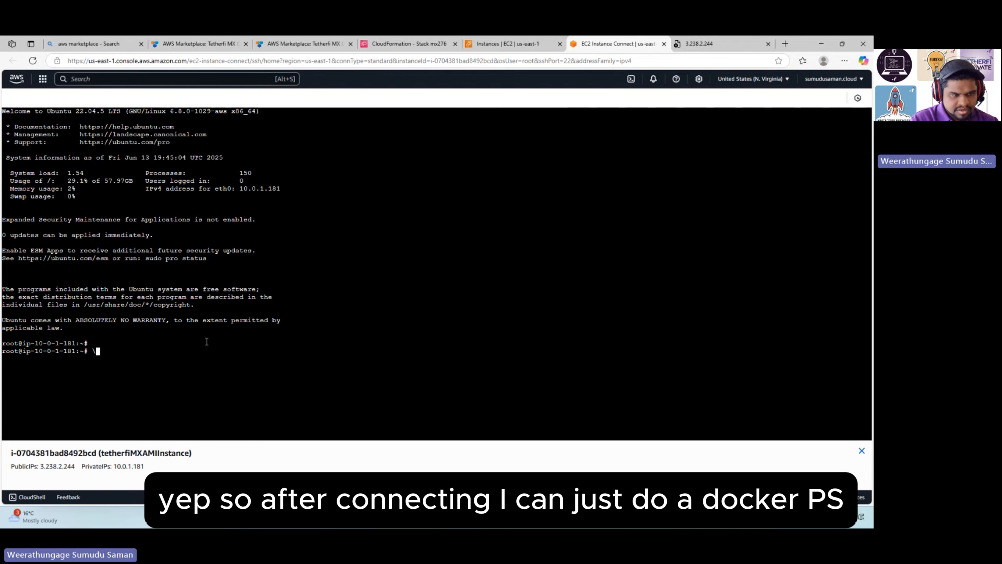
{"action": "key", "text": "BackSpace"}
{"action": "type", "text": "doc"}
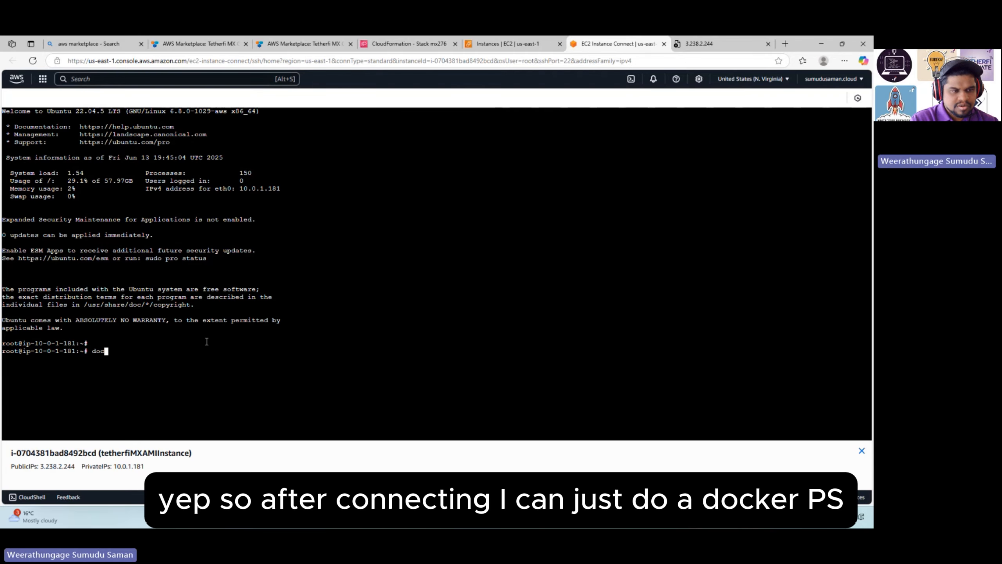
{"action": "type", "text": "ker ps "}
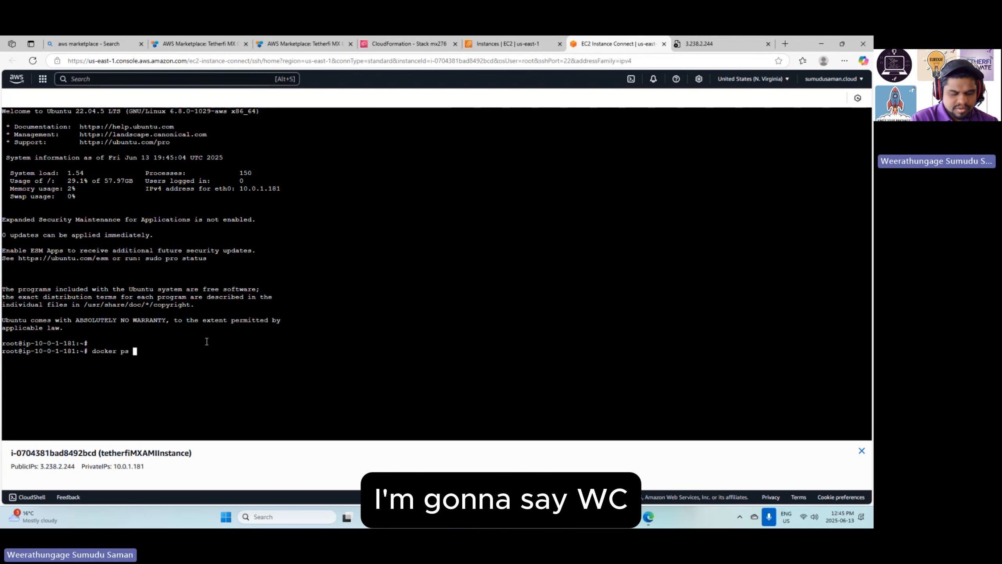
{"action": "type", "text": "-a|w"}
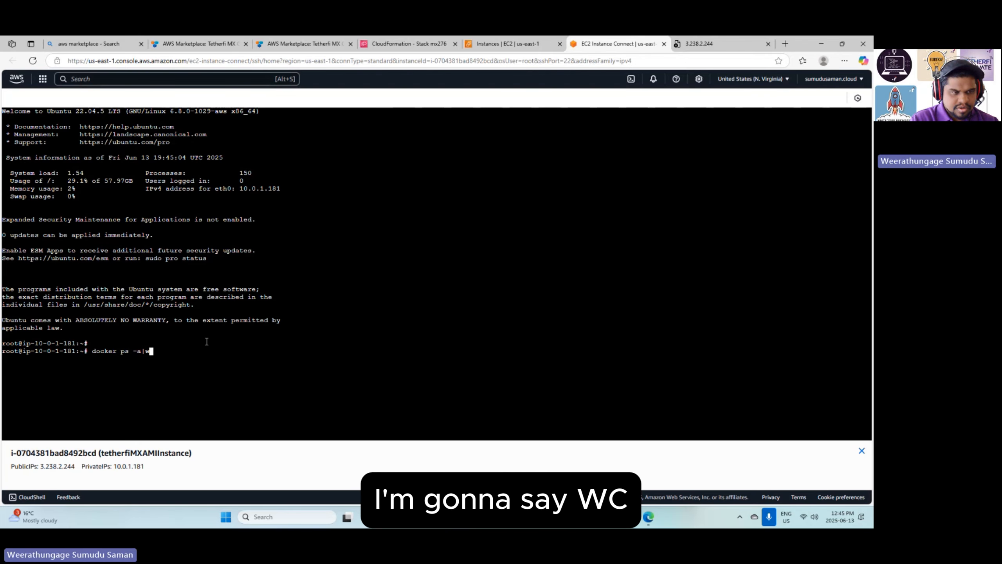
{"action": "type", "text": "c -l"}
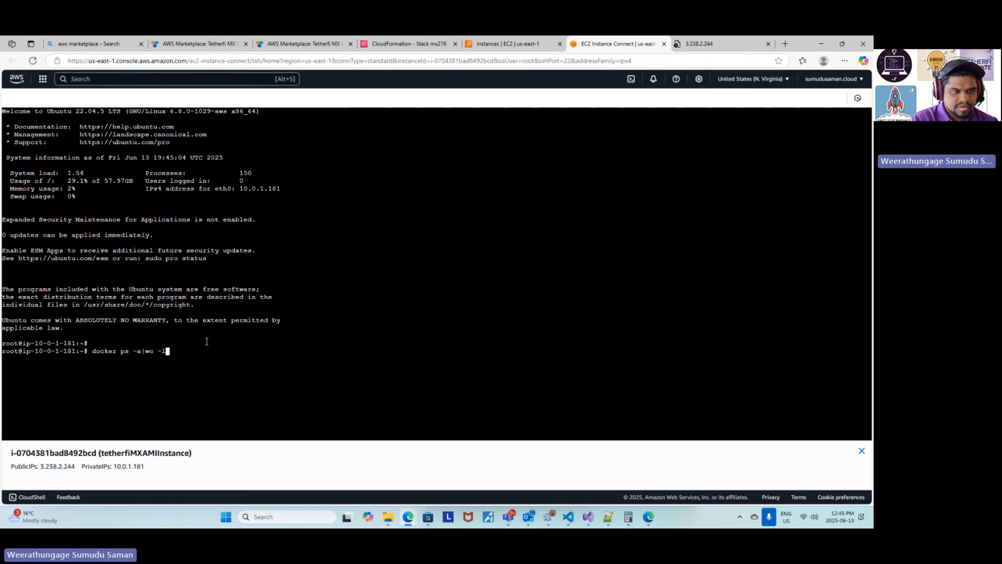
{"action": "key", "text": "Return"}
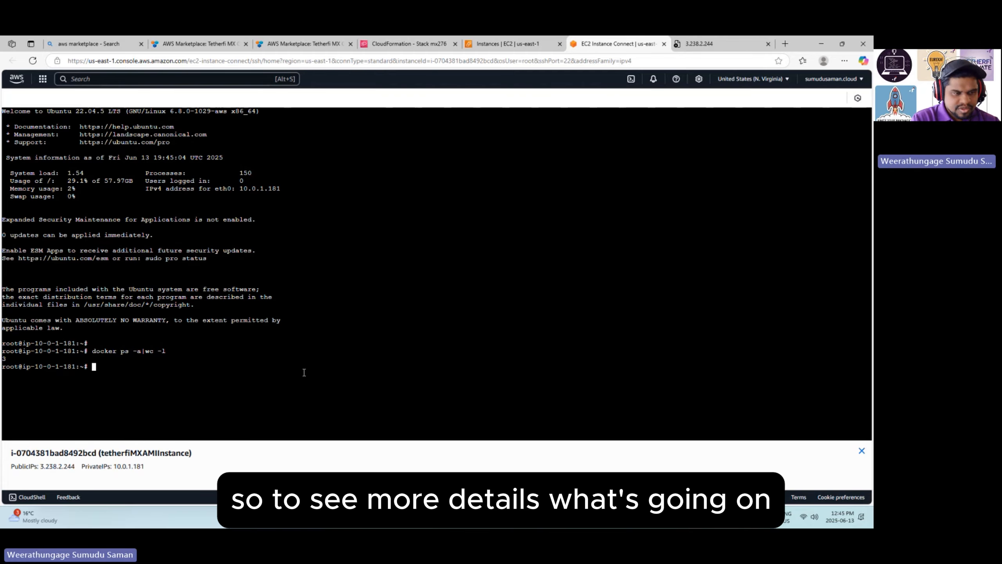
Change to the /usr/scripts/logs/ directory and list its files with ls -lart
{"action": "type", "text": "cd /"}
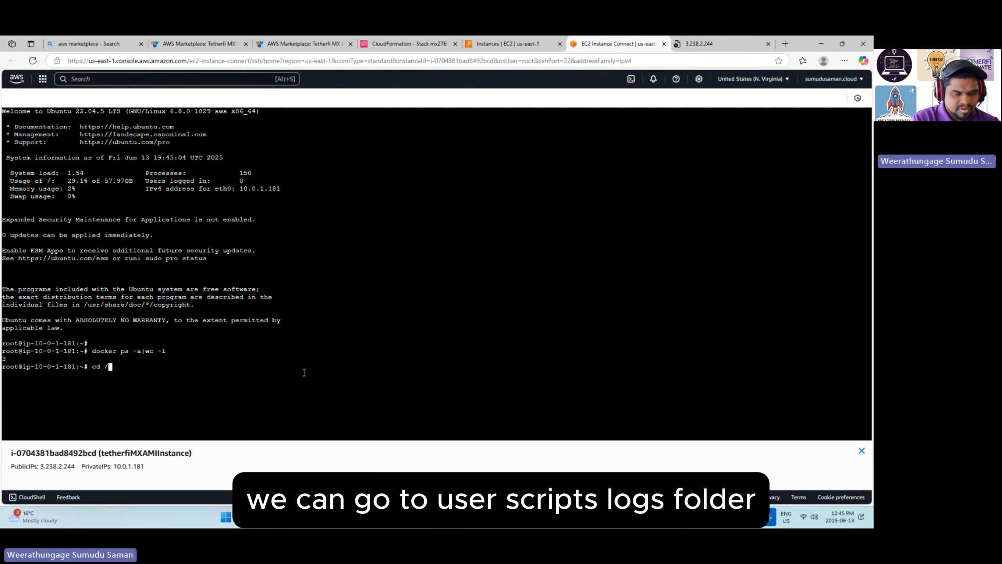
{"action": "type", "text": "usr/scripts/"}
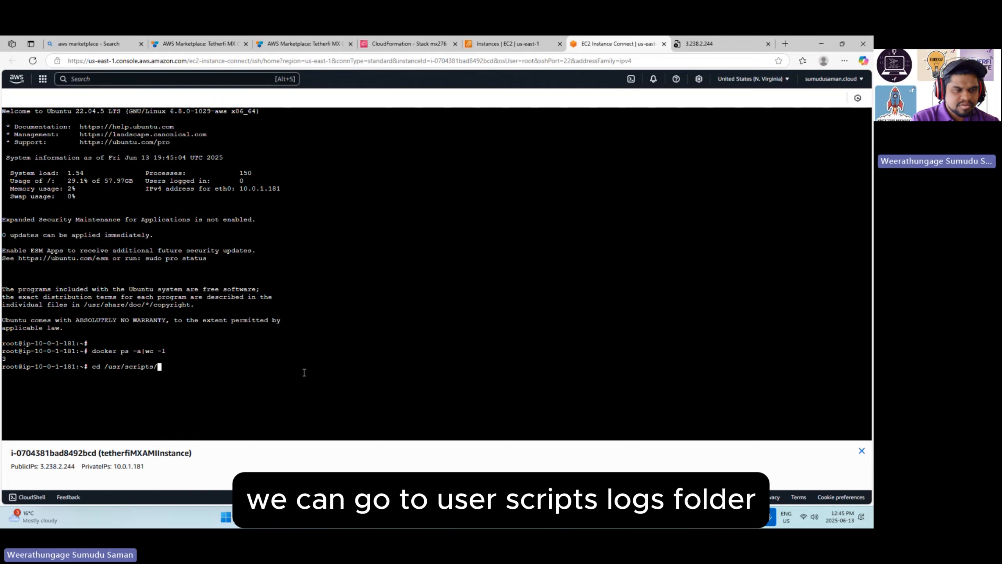
{"action": "type", "text": "logs/"}
{"action": "key", "text": "Return"}
{"action": "type", "text": "ls -lart"}
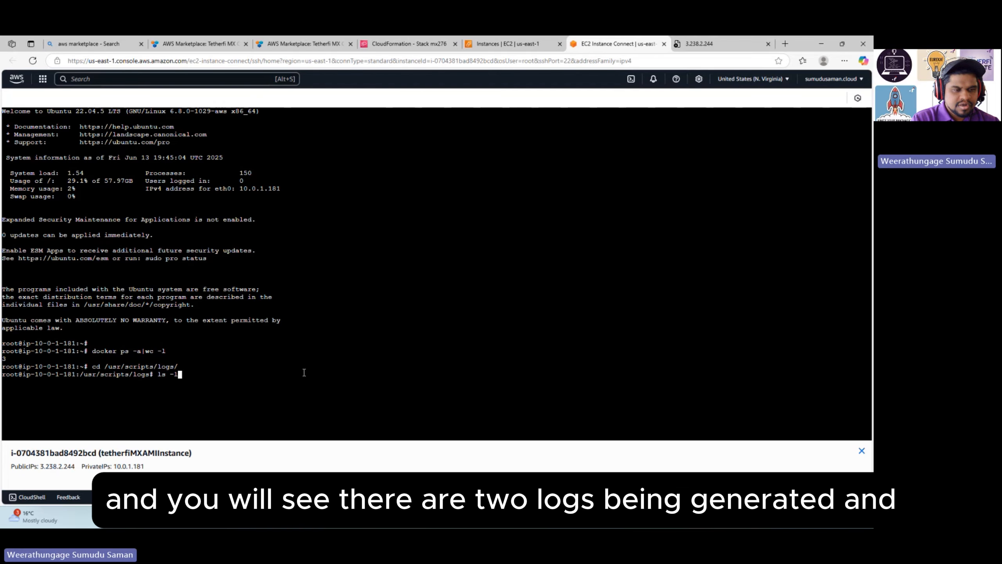
{"action": "key", "text": "Return"}
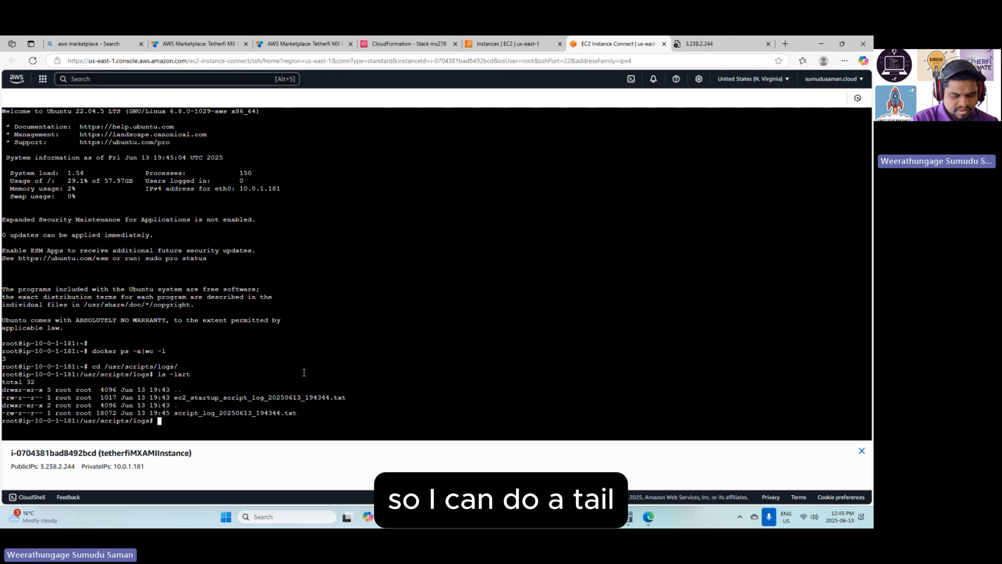
Follow the live output of script_log_20250613_194344.txt with tail -f
{"action": "type", "text": "tail -f s"}
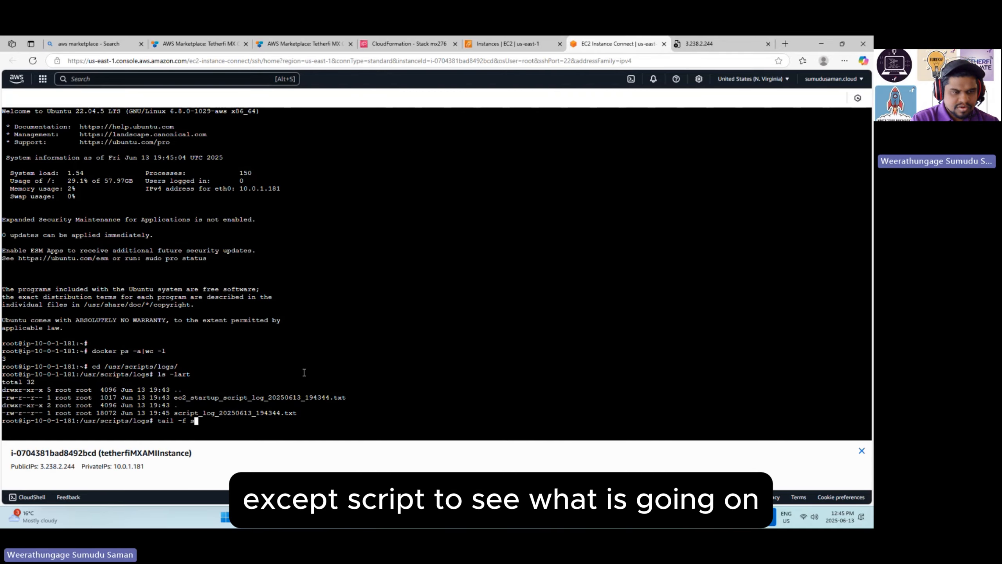
{"action": "key", "text": "Tab"}
{"action": "key", "text": "Return"}
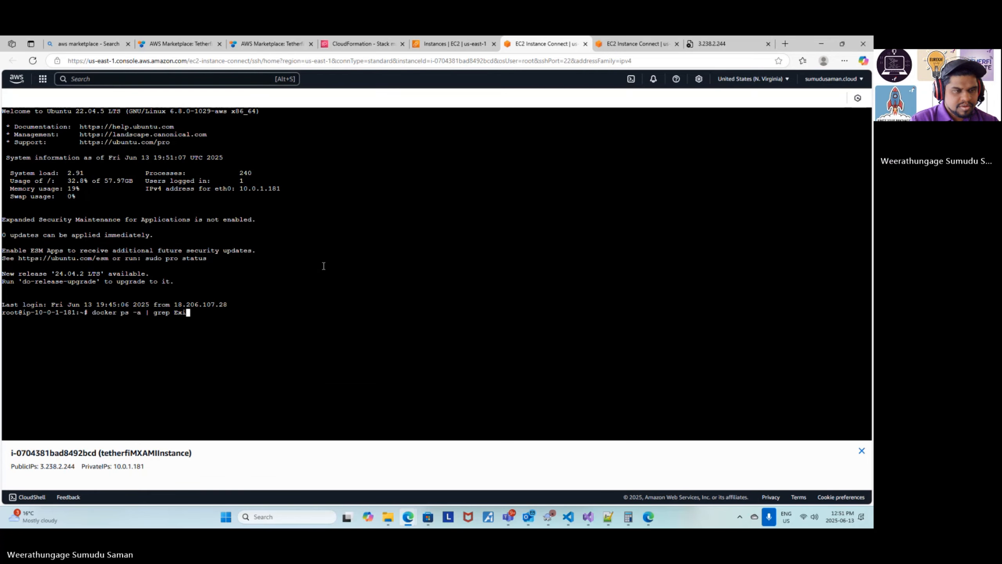
Replace the unfinished grep filter with wc -l and run docker ps -a | wc -l in the second terminal session
{"action": "key", "text": "BackSpace"}
{"action": "key", "text": "BackSpace"}
{"action": "key", "text": "BackSpace"}
{"action": "key", "text": "BackSpace"}
{"action": "key", "text": "BackSpace"}
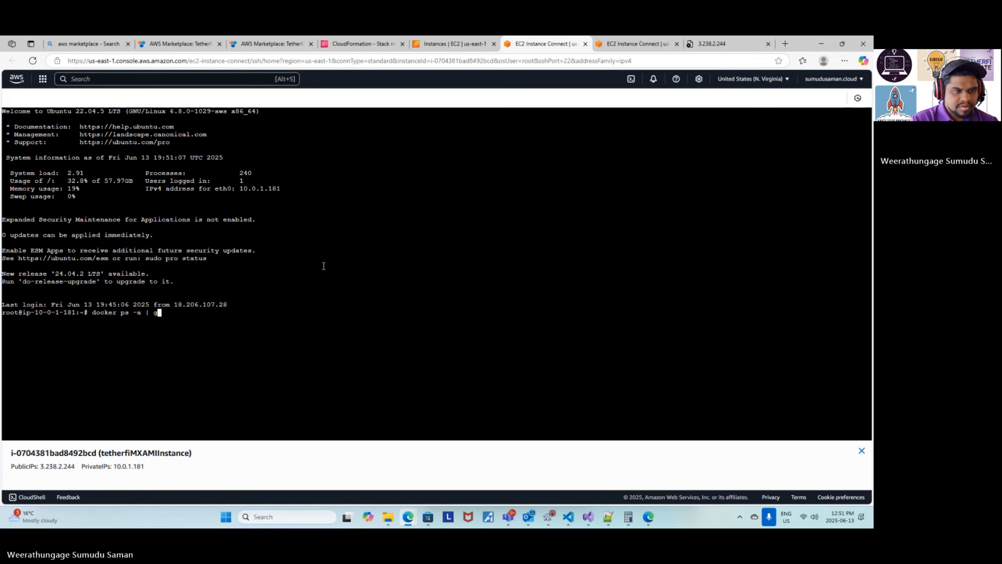
{"action": "type", "text": "wc -l"}
{"action": "key", "text": "Return"}
Rerun docker ps -a | wc -l five times in the second terminal session to track the container count
{"action": "key", "text": "Up"}
{"action": "key", "text": "Return"}
{"action": "key", "text": "Up"}
{"action": "key", "text": "Return"}
{"action": "key", "text": "Up"}
{"action": "key", "text": "Return"}
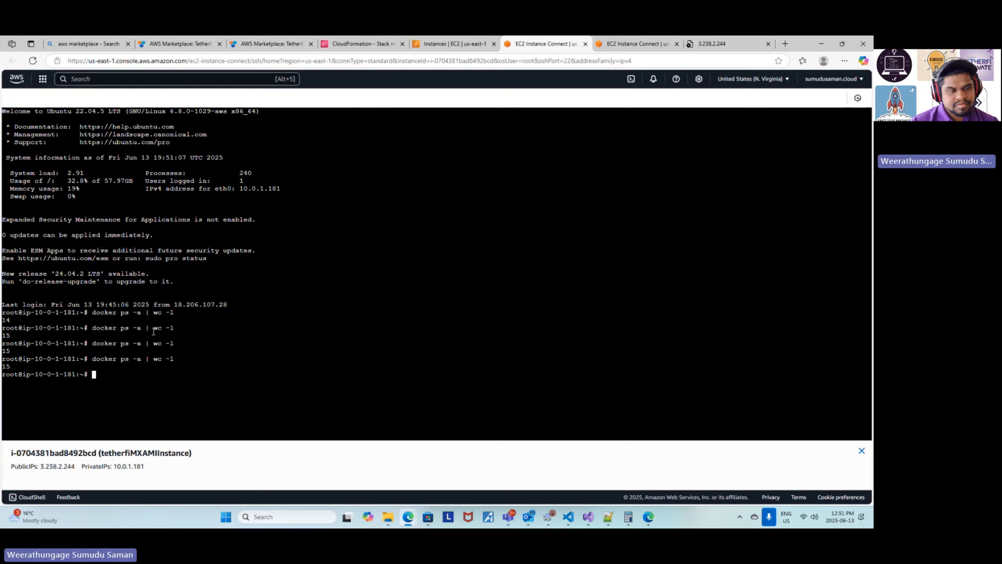
{"action": "key", "text": "Up"}
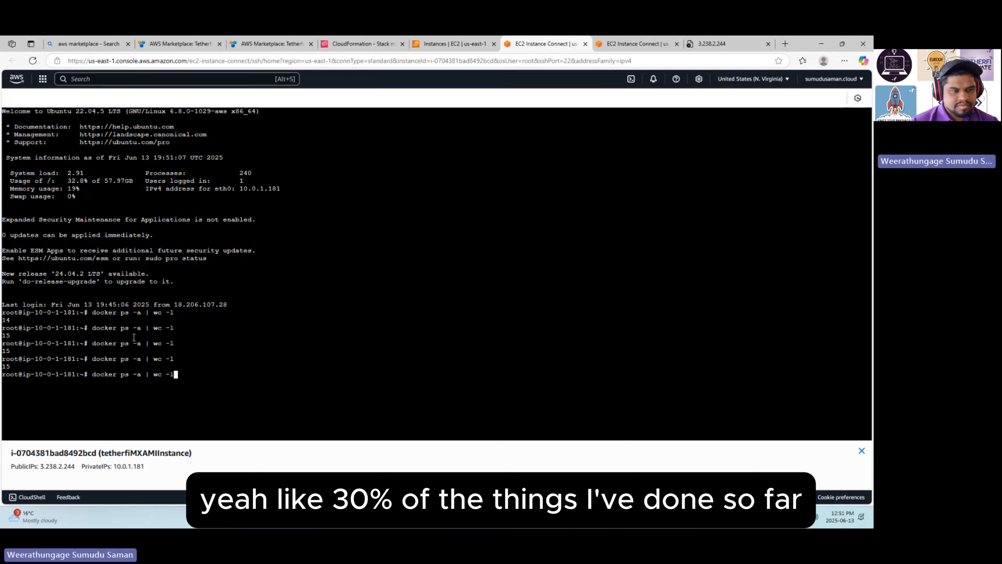
{"action": "key", "text": "Return"}
{"action": "key", "text": "Up"}
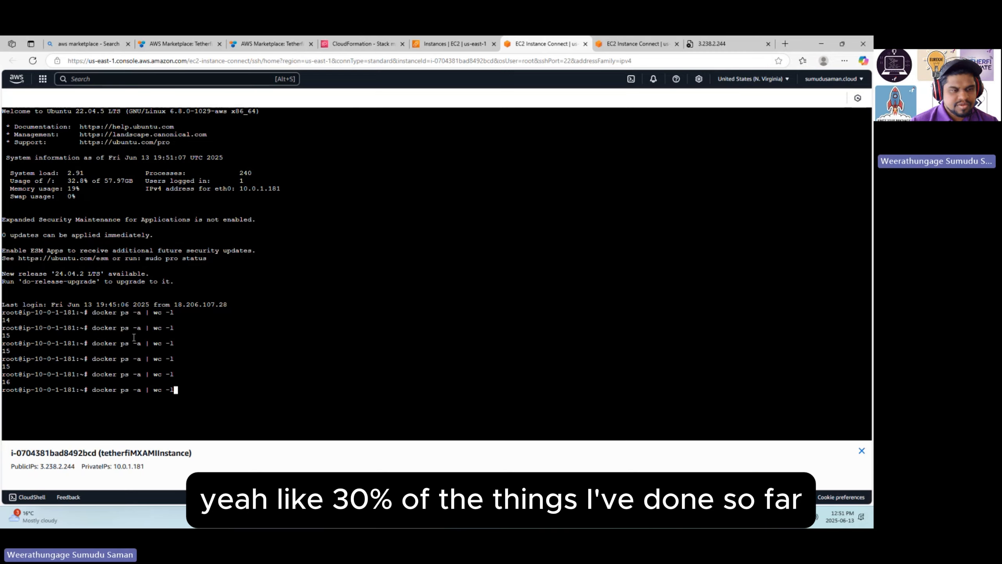
{"action": "key", "text": "Return"}
Check the script log in the other session and keep rerunning docker ps -a | wc -l in the counting session
{"action": "left_click", "coordinate": [638, 44]}
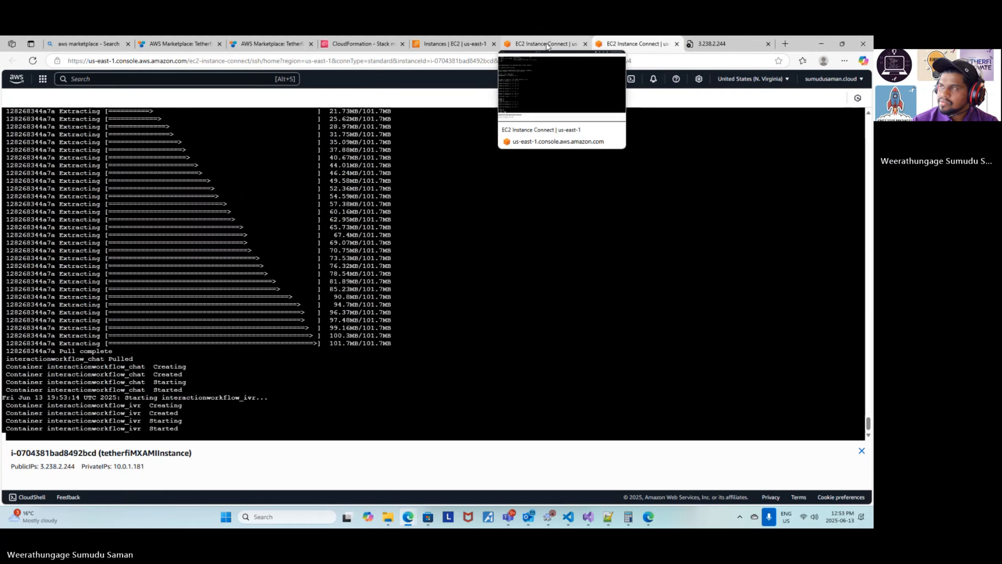
{"action": "left_click", "coordinate": [547, 44]}
{"action": "key", "text": "Up"}
{"action": "key", "text": "Return"}
{"action": "key", "text": "Return"}
{"action": "key", "text": "Return"}
{"action": "key", "text": "Return"}
{"action": "key", "text": "Up"}
{"action": "key", "text": "Return"}
{"action": "key", "text": "Return"}
{"action": "key", "text": "Up"}
{"action": "key", "text": "Return"}
{"action": "key", "text": "Return"}
{"action": "key", "text": "Return"}
{"action": "key", "text": "Return"}
{"action": "key", "text": "Return"}
{"action": "key", "text": "Return"}
{"action": "key", "text": "Return"}
{"action": "key", "text": "Up"}
{"action": "key", "text": "Return"}
Review the startup log output, recount the containers with docker ps -a | wc -l, and review the log again
{"action": "left_click", "coordinate": [638, 44]}
{"action": "left_click", "coordinate": [547, 43]}
{"action": "key", "text": "Up"}
{"action": "key", "text": "Return"}
{"action": "key", "text": "Return"}
{"action": "key", "text": "Return"}
{"action": "left_click", "coordinate": [638, 44]}
{"action": "left_click", "coordinate": [547, 44]}
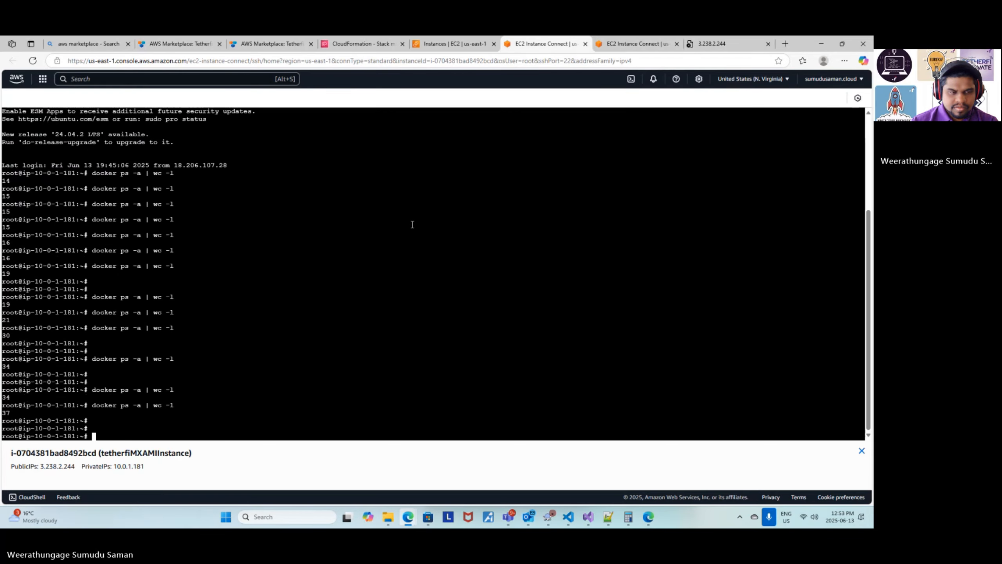
Recount the containers twice with docker ps -a | wc -l and return to the session following the script log
{"action": "key", "text": "Up"}
{"action": "key", "text": "Return"}
{"action": "key", "text": "Return"}
{"action": "key", "text": "Return"}
{"action": "key", "text": "Up"}
{"action": "key", "text": "Return"}
{"action": "left_click", "coordinate": [638, 44]}
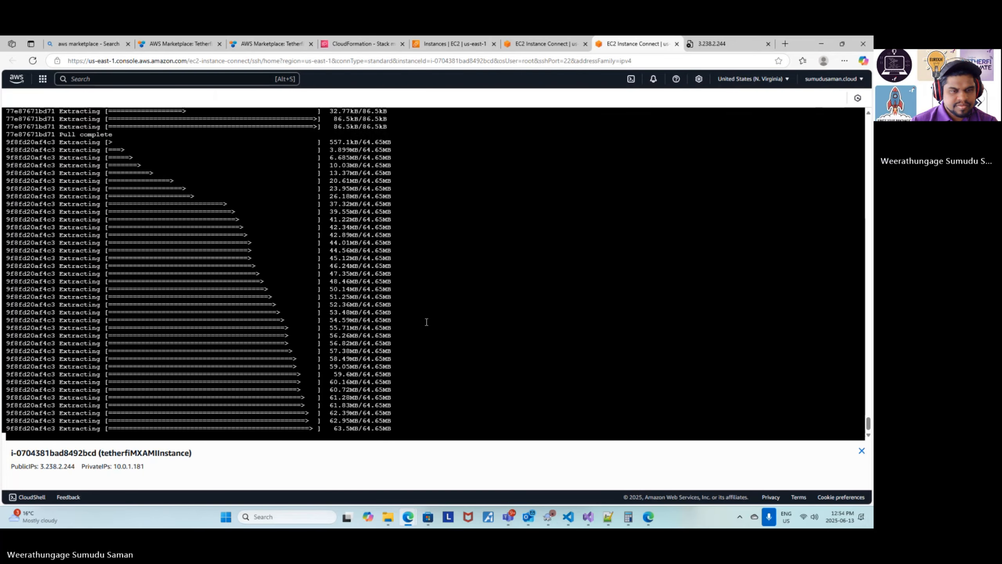
Monitor the image download and extraction progress by alternating between the container count session and the script log session
{"action": "left_click", "coordinate": [546, 44]}
{"action": "left_click", "coordinate": [638, 44]}
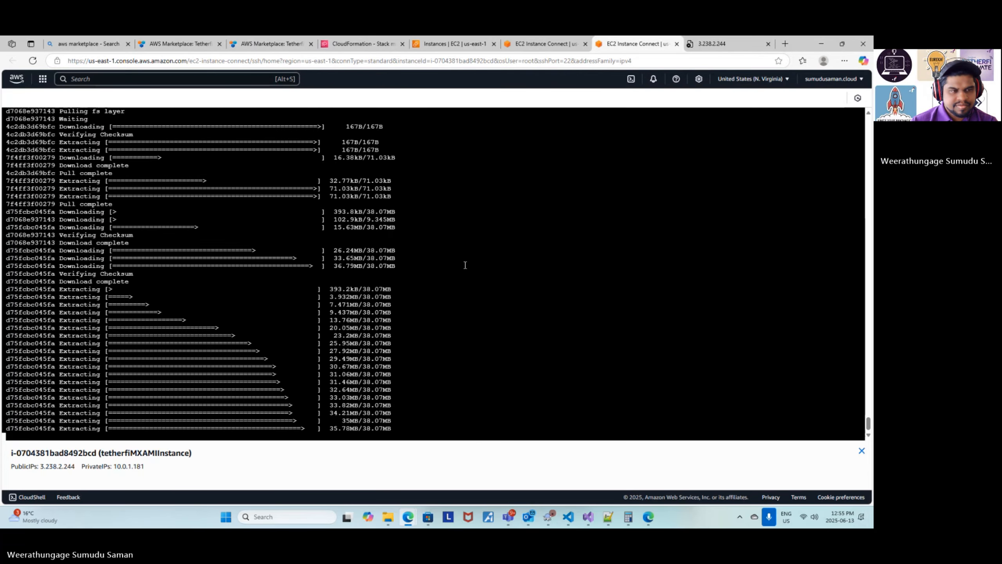
{"action": "left_click", "coordinate": [454, 44]}
{"action": "left_click", "coordinate": [547, 44]}
{"action": "left_click", "coordinate": [638, 44]}
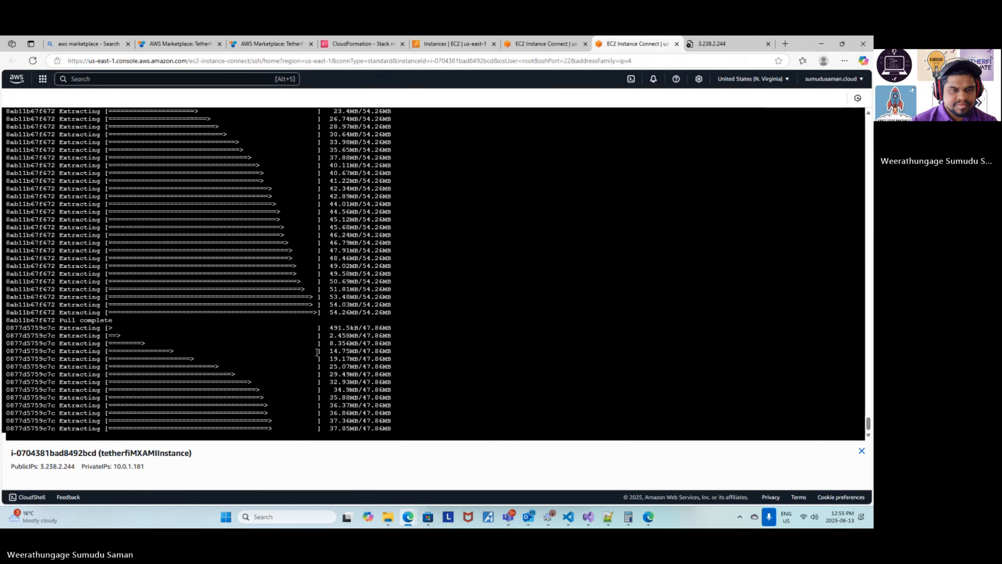
{"action": "left_click", "coordinate": [546, 44]}
{"action": "key", "text": "ctrl+Tab"}
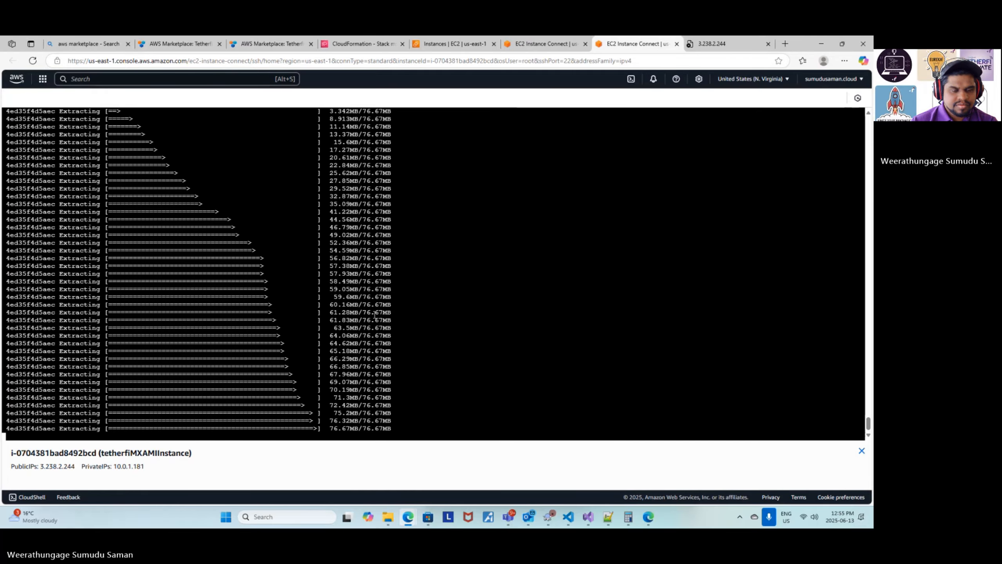
{"action": "key", "text": "ctrl+shift+Tab"}
{"action": "key", "text": "ctrl+Tab"}
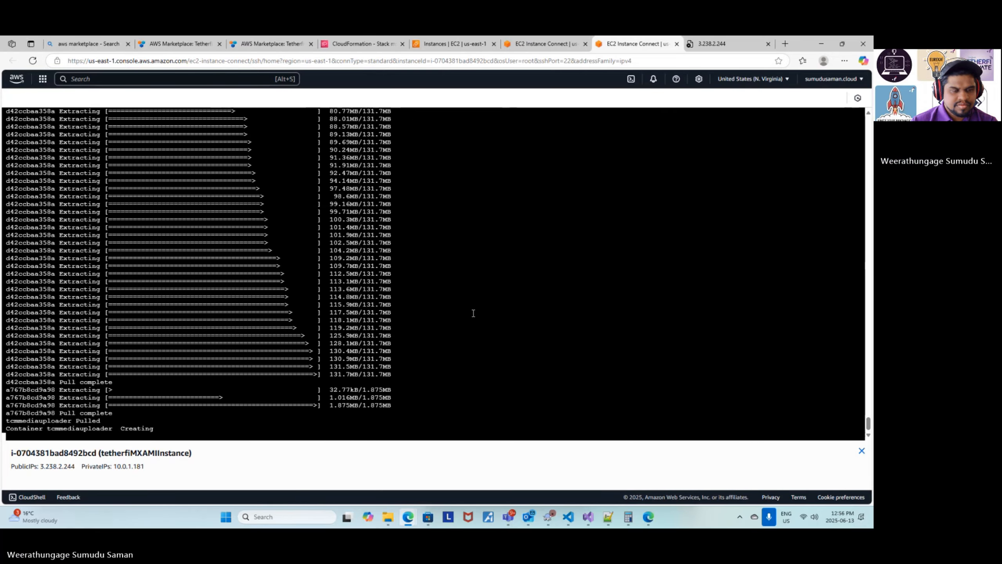
Run docker ps -a | wc -l once more and inspect the end of the script log to verify that startup is finished
{"action": "left_click", "coordinate": [528, 46]}
{"action": "key", "text": "Up"}
{"action": "key", "text": "Return"}
{"action": "key", "text": "Return"}
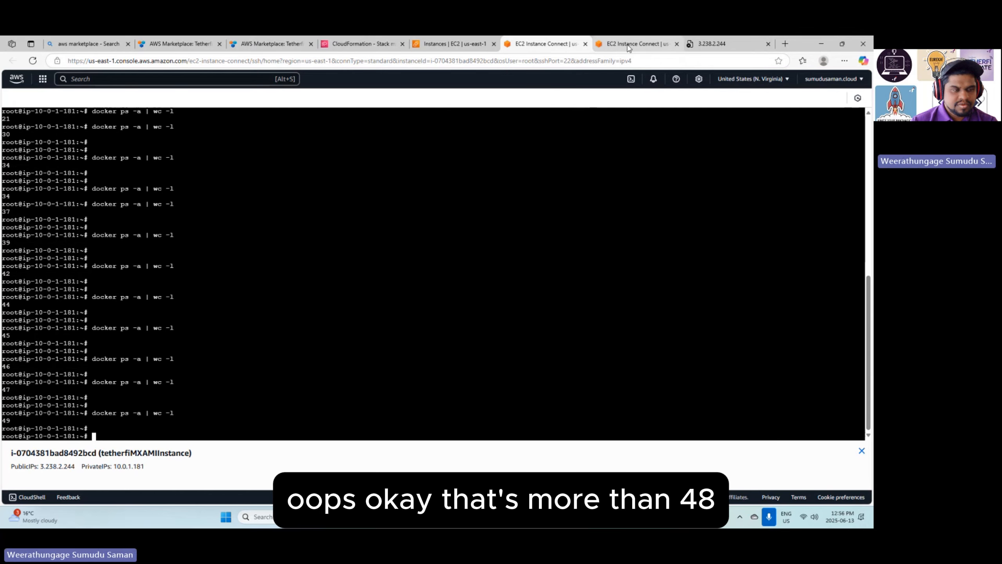
{"action": "left_click", "coordinate": [629, 45]}
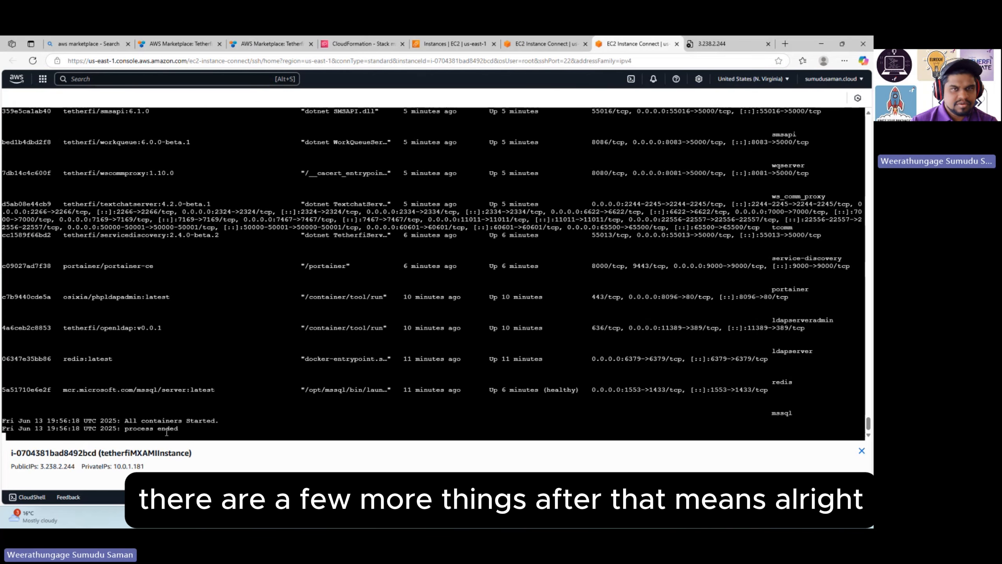
{"action": "left_click", "coordinate": [535, 47]}
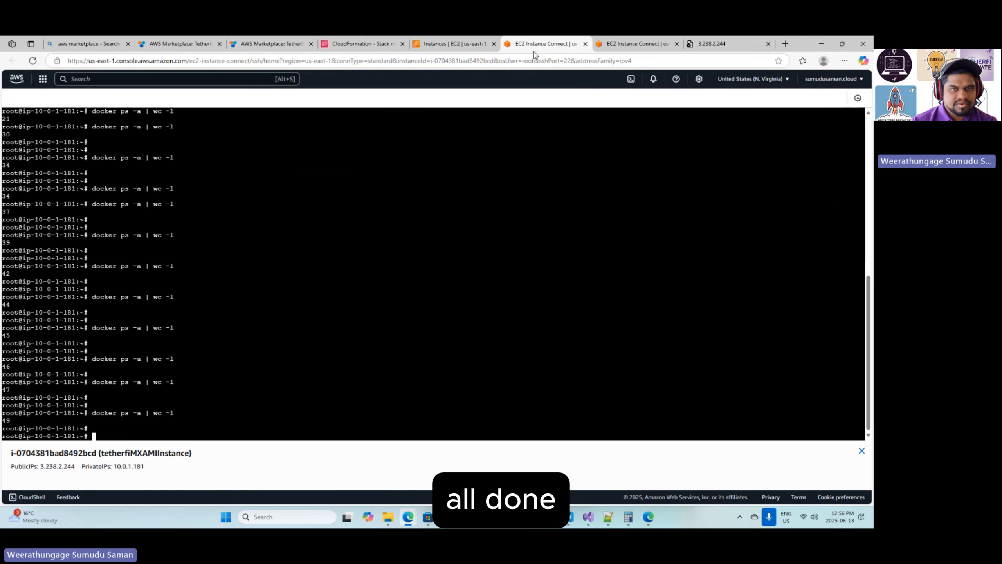
{"action": "left_click", "coordinate": [628, 46]}
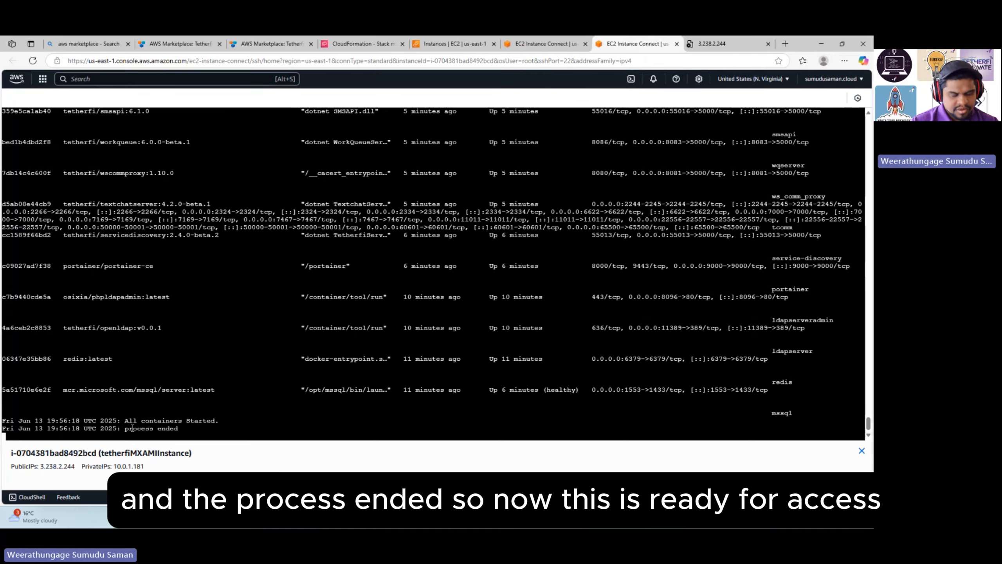
{"action": "left_click", "coordinate": [710, 44]}
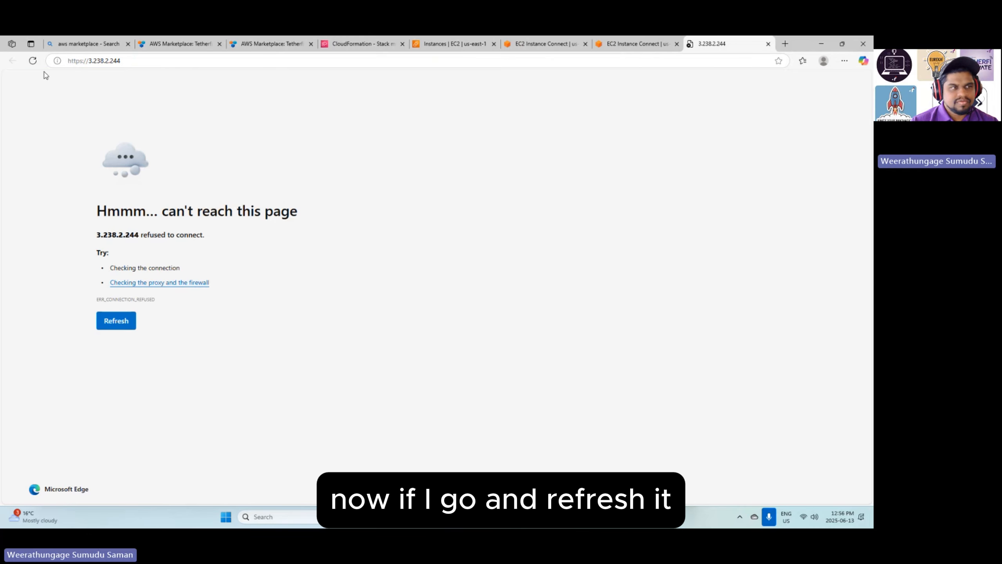
{"action": "left_click", "coordinate": [34, 61]}
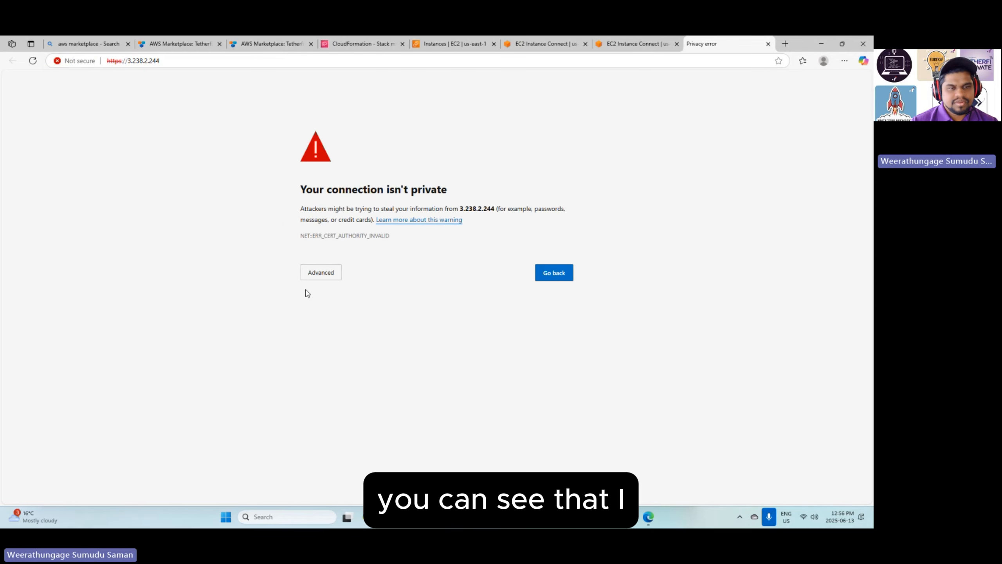
{"action": "left_click", "coordinate": [314, 277]}
{"action": "left_click", "coordinate": [336, 343]}
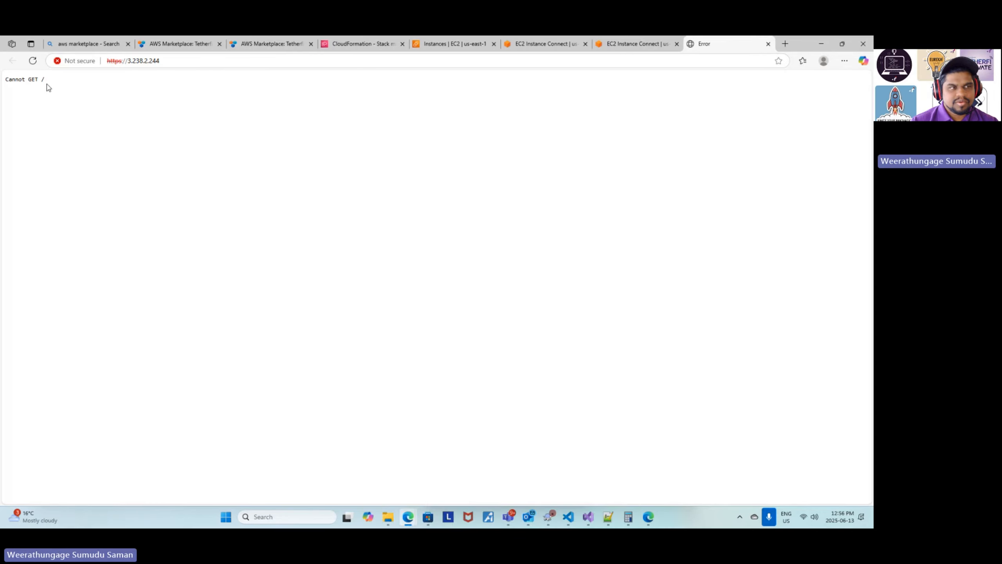
{"action": "left_click", "coordinate": [229, 60]}
{"action": "left_click", "coordinate": [228, 60]}
{"action": "type", "text": "/"}
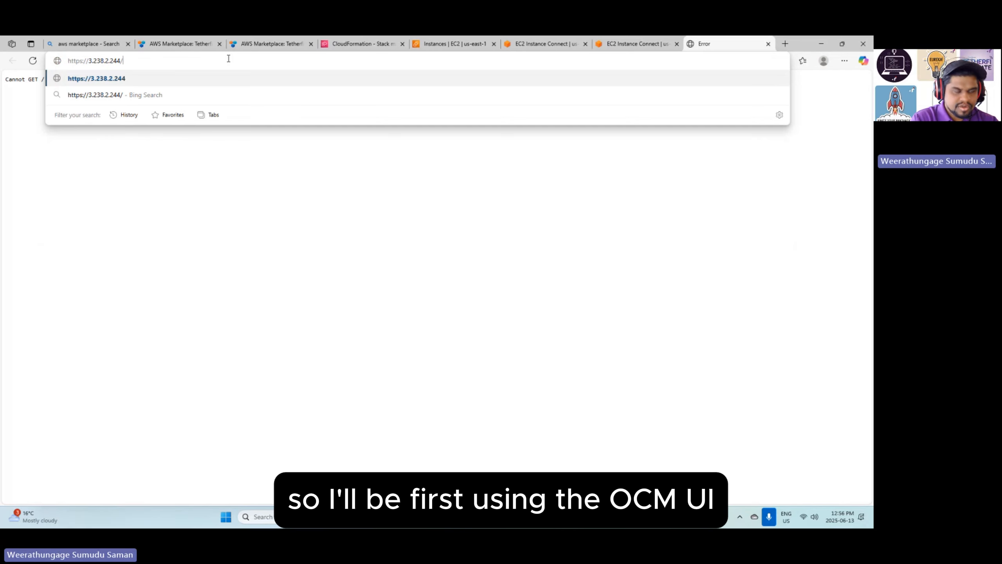
{"action": "type", "text": "ocmui"}
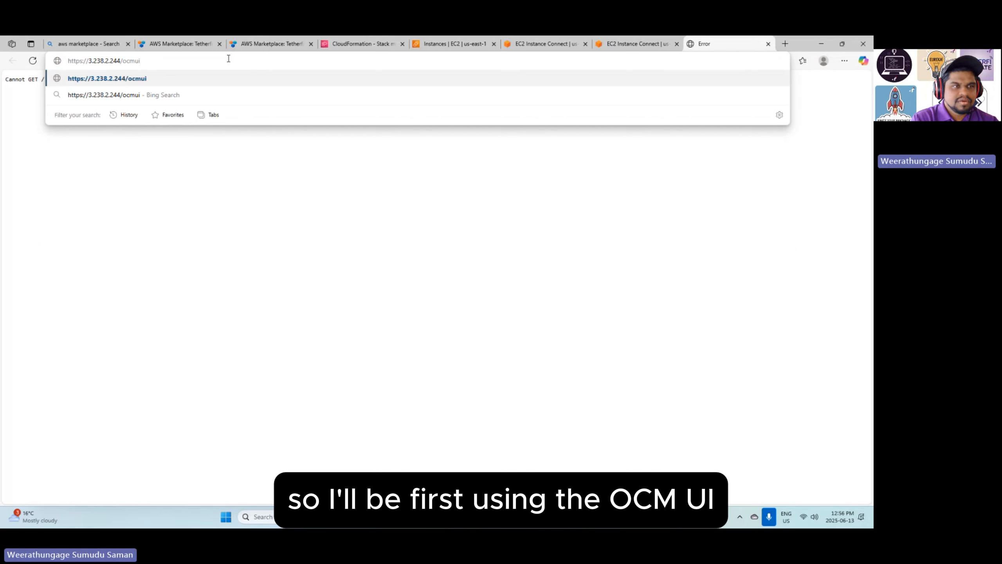
{"action": "key", "text": "Return"}
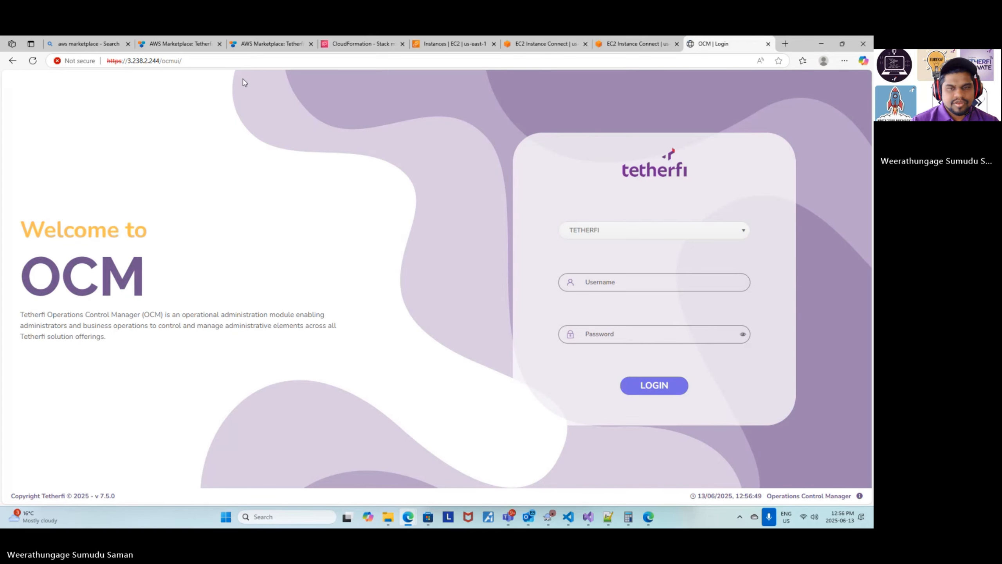
Log in to OCM as swfhdevops with the account password and decline saving the password in the browser
{"action": "left_click", "coordinate": [638, 283]}
{"action": "left_click", "coordinate": [640, 316]}
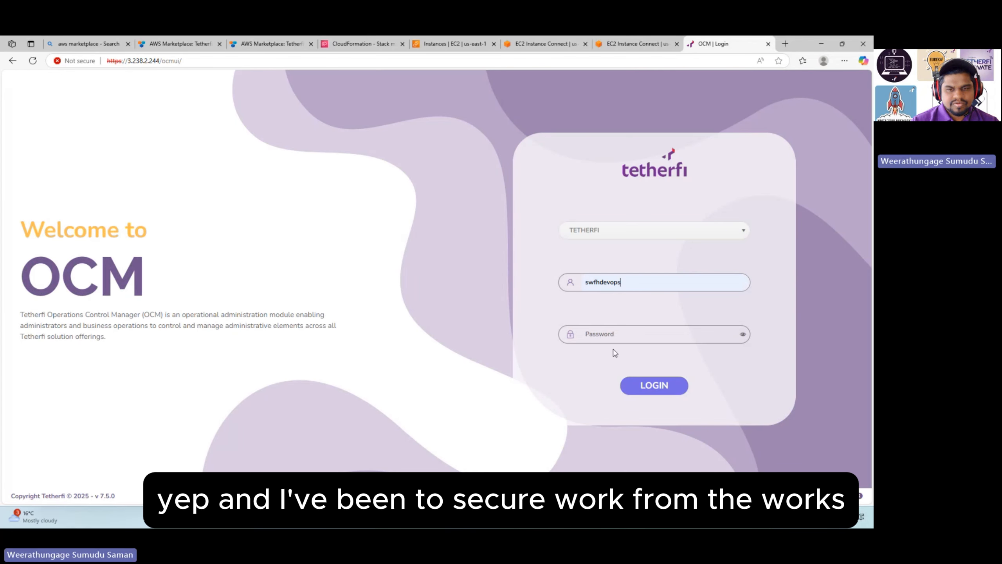
{"action": "left_click", "coordinate": [609, 334]}
{"action": "type", "text": "•••••"}
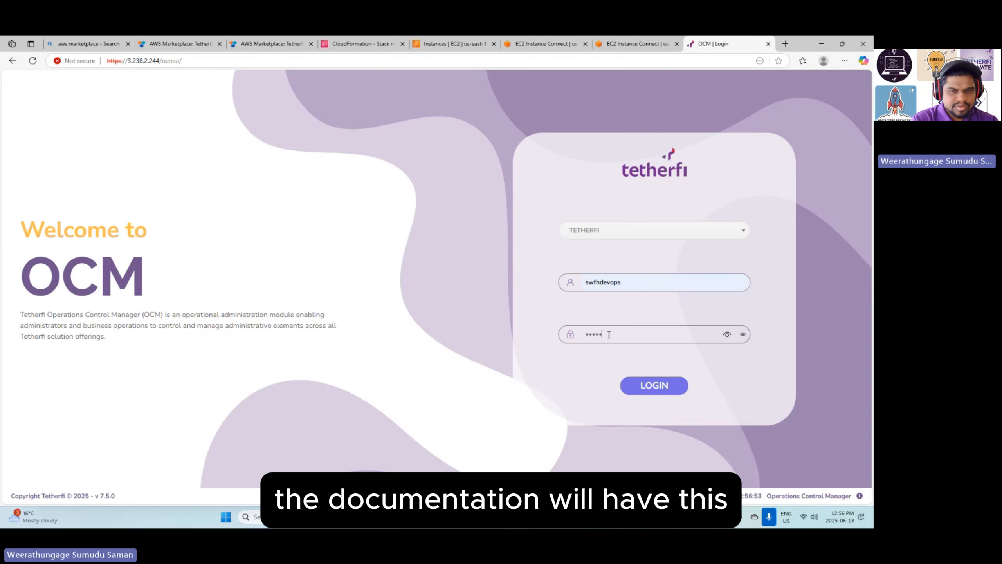
{"action": "left_click", "coordinate": [655, 393]}
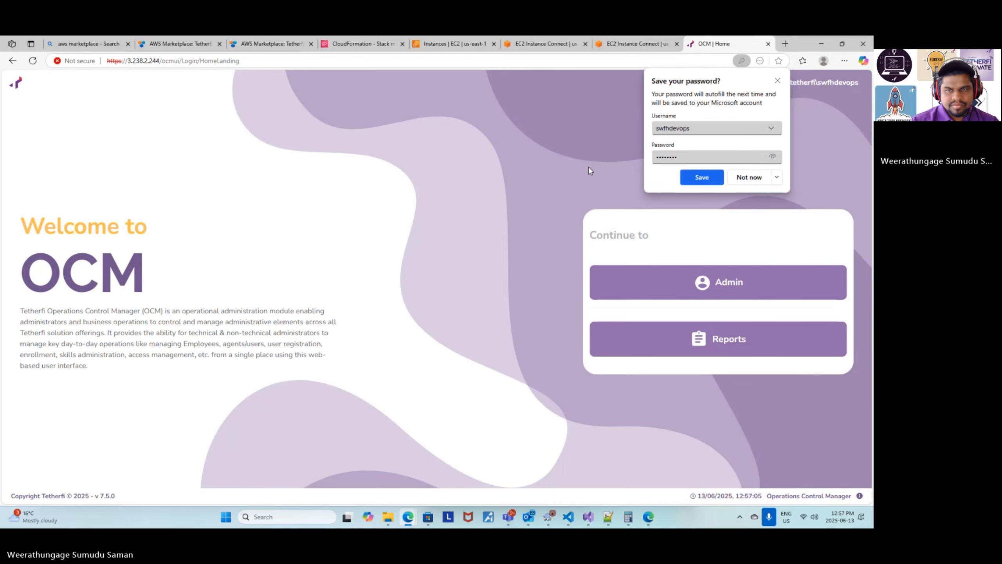
{"action": "left_click", "coordinate": [749, 179]}
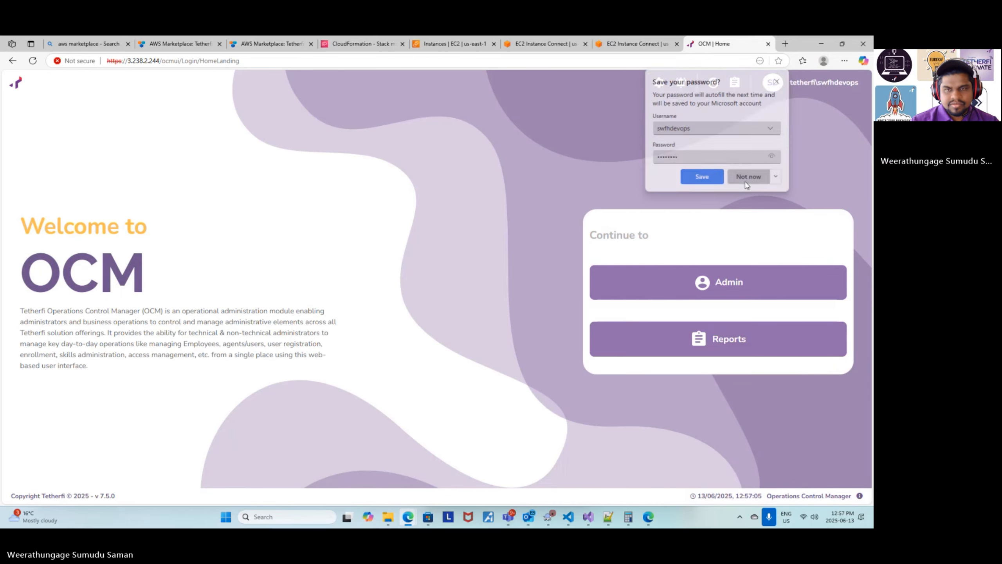
Find the User Onboarding module in the Admin area, open it, and widen the Agent ID column of the user list
{"action": "left_click", "coordinate": [698, 285]}
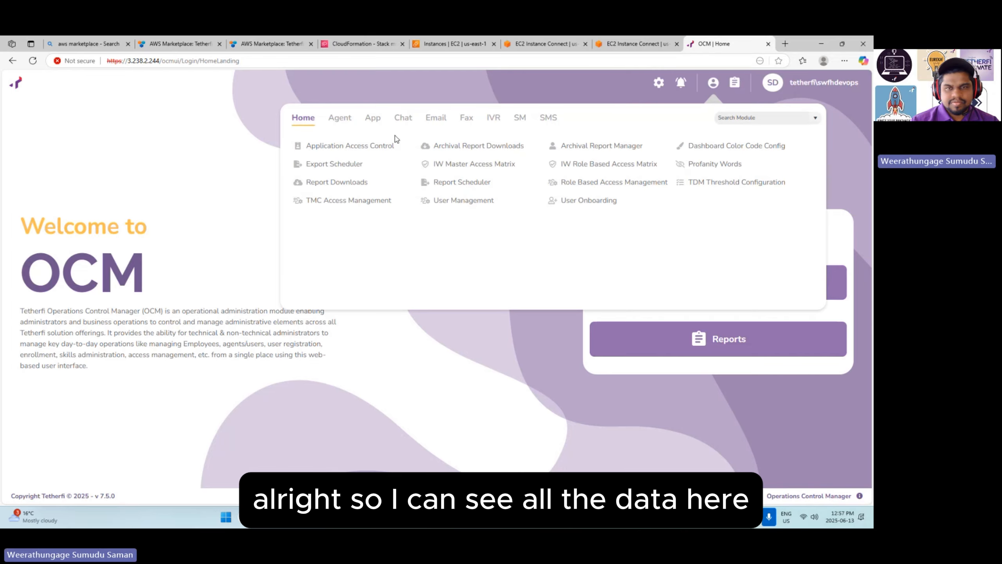
{"action": "left_click", "coordinate": [724, 120]}
{"action": "type", "text": "user Management"}
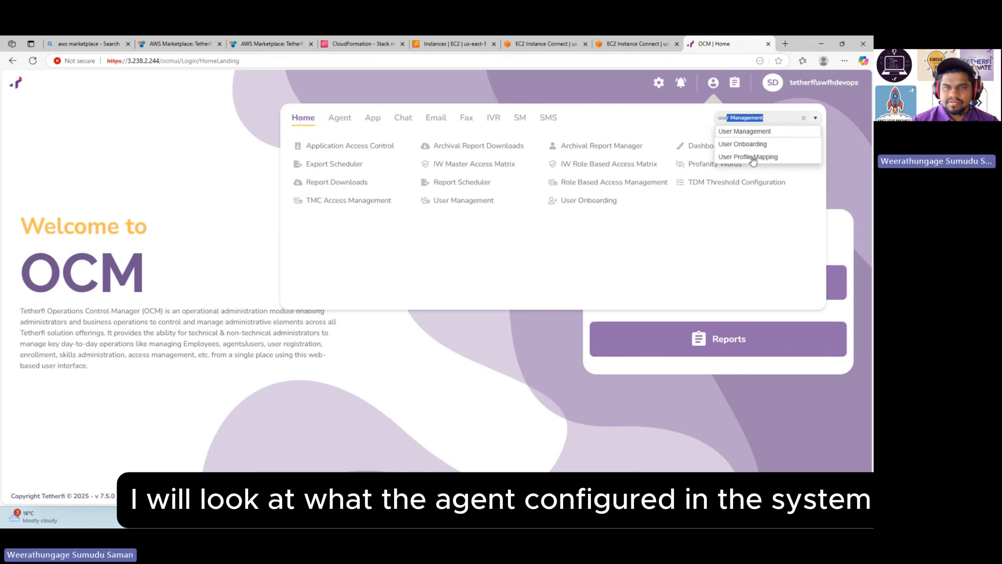
{"action": "left_click", "coordinate": [744, 153]}
{"action": "left_click", "coordinate": [513, 342]}
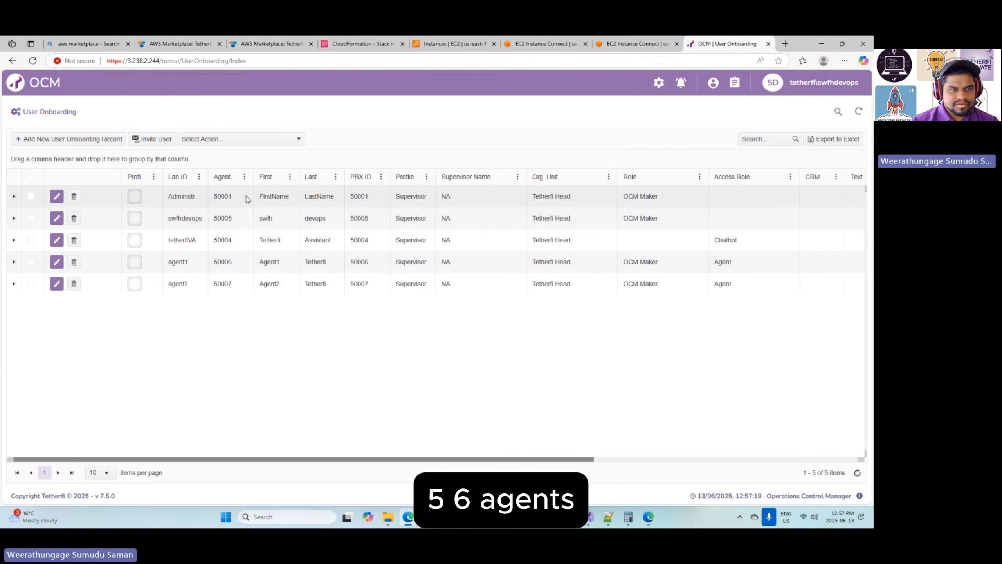
{"action": "left_click_drag", "start_coordinate": [253, 177], "coordinate": [266, 177]}
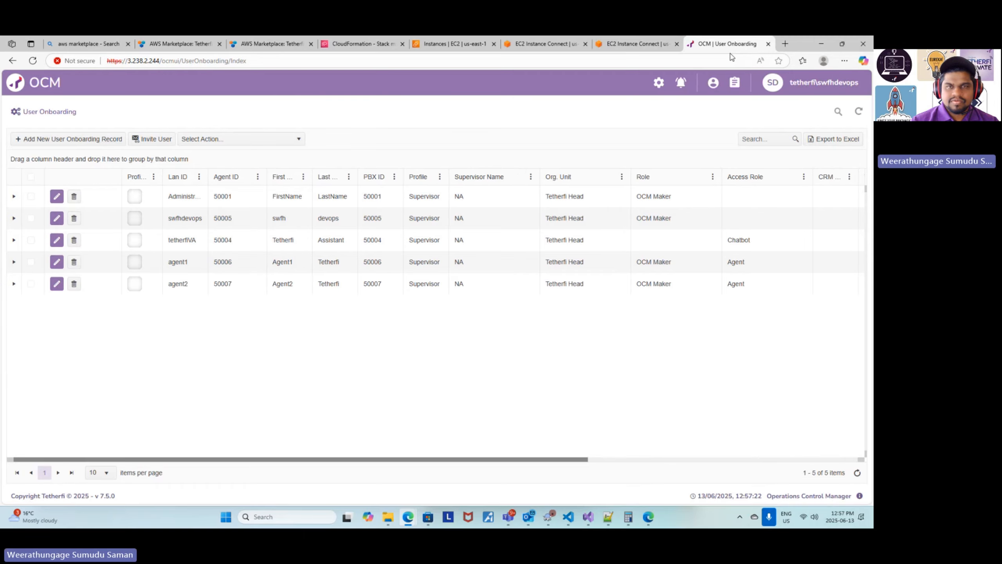
{"action": "left_click_drag", "start_coordinate": [162, 61], "coordinate": [105, 60]}
{"action": "type", "text": "C"}
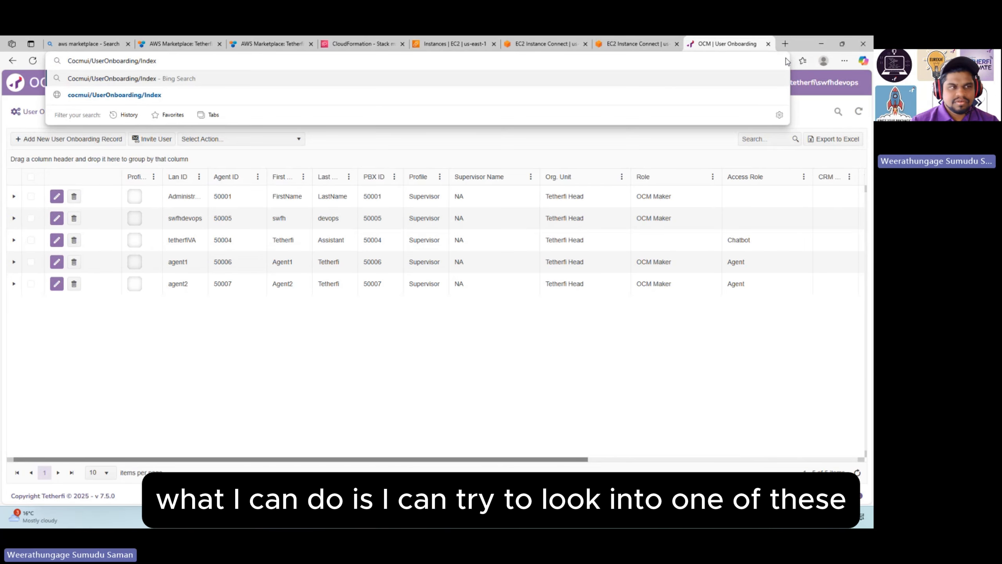
{"action": "key", "text": "Escape"}
{"action": "key", "text": "Escape"}
{"action": "key", "text": "ctrl+c"}
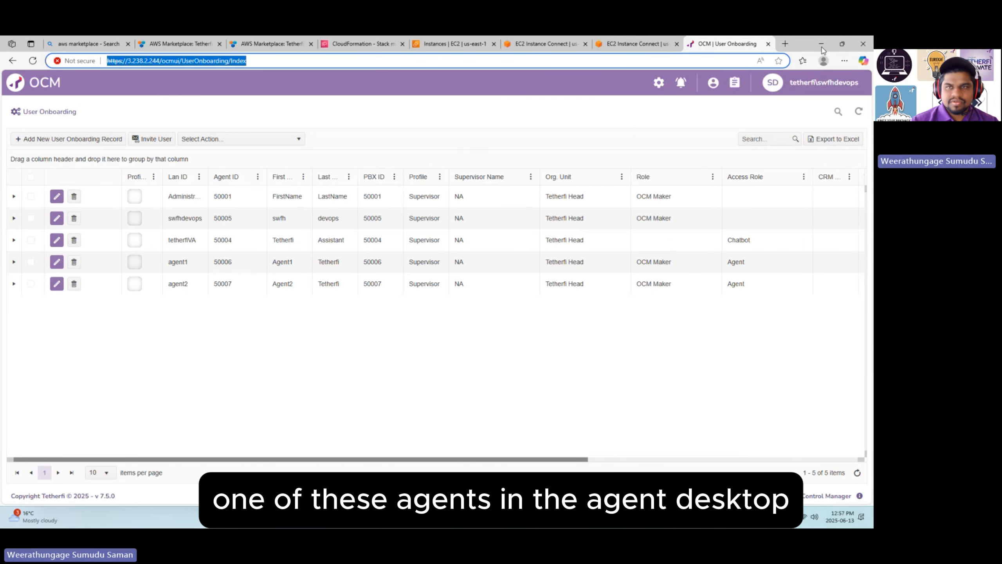
{"action": "left_click", "coordinate": [785, 44]}
{"action": "key", "text": "ctrl+v"}
{"action": "left_click_drag", "start_coordinate": [208, 60], "coordinate": [121, 61]}
{"action": "type", "text": "age"}
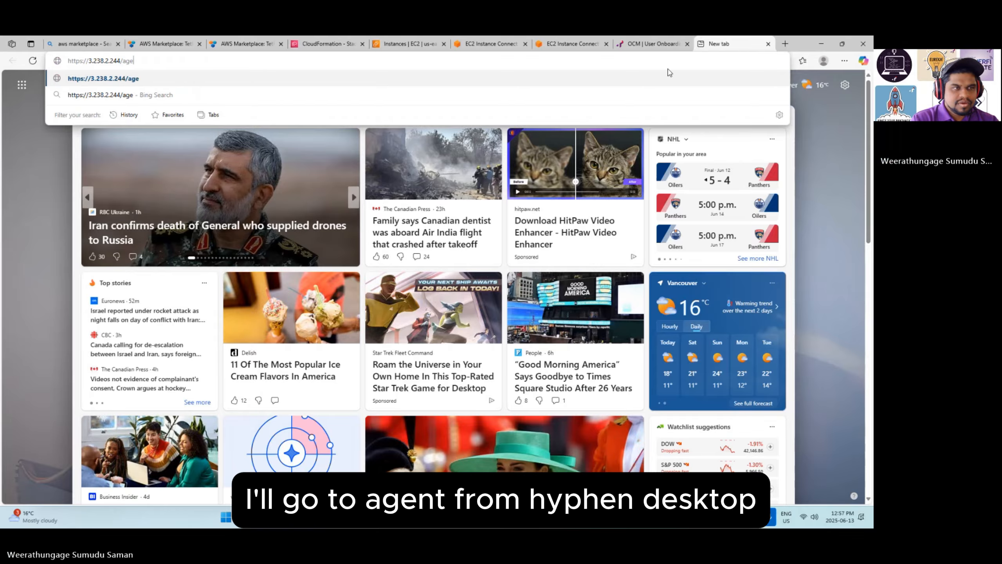
{"action": "type", "text": "nt-desktop"}
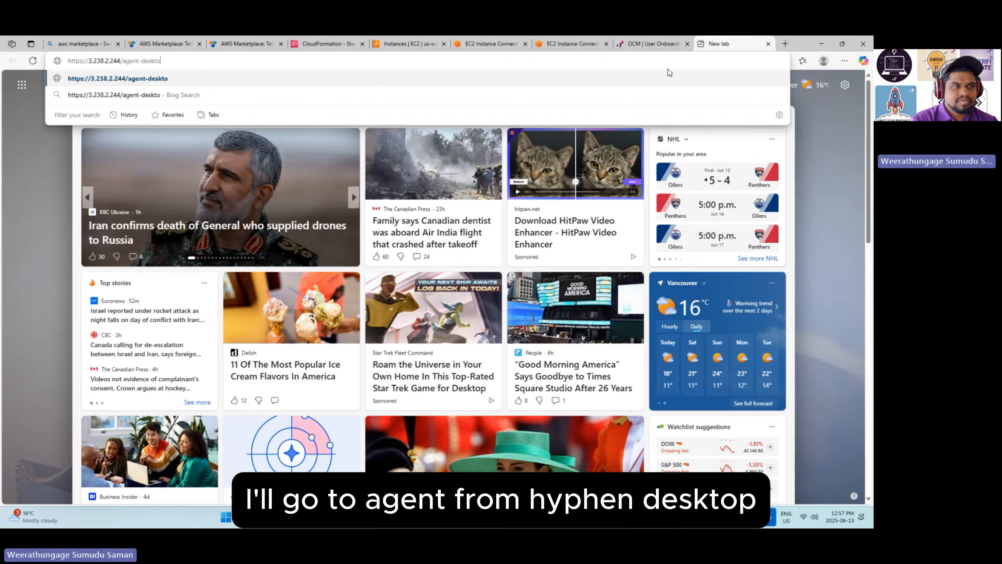
{"action": "key", "text": "Return"}
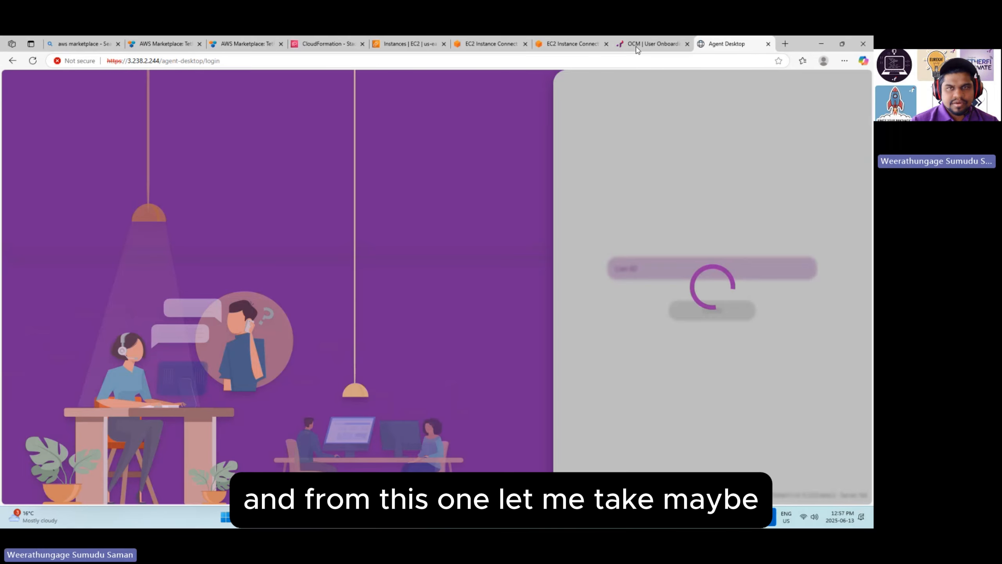
Look up agent1's Lan ID and Agent ID in the OCM User Onboarding list, and return to the Agent Desktop login page
{"action": "left_click", "coordinate": [637, 48]}
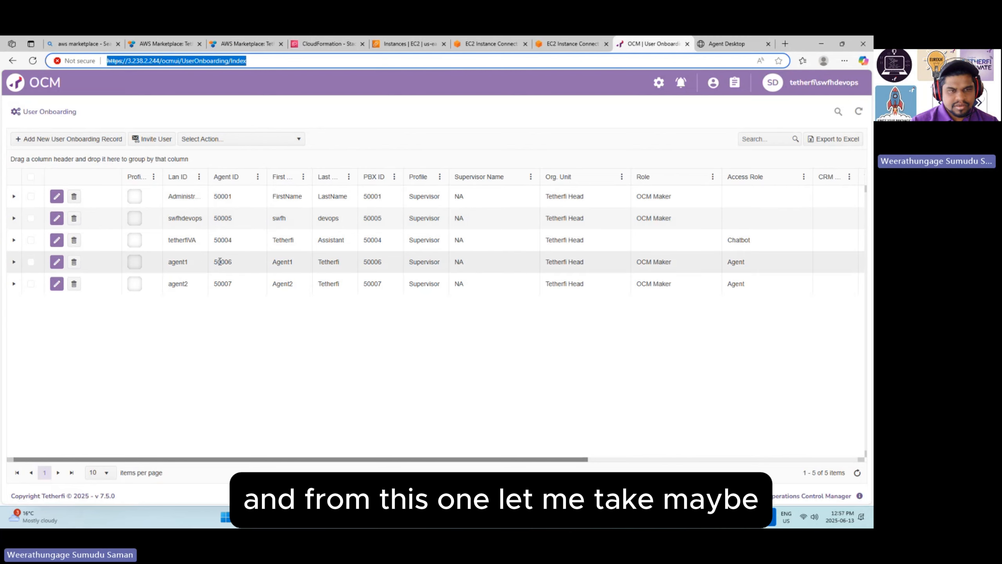
{"action": "double_click", "coordinate": [179, 263]}
{"action": "left_click", "coordinate": [236, 319]}
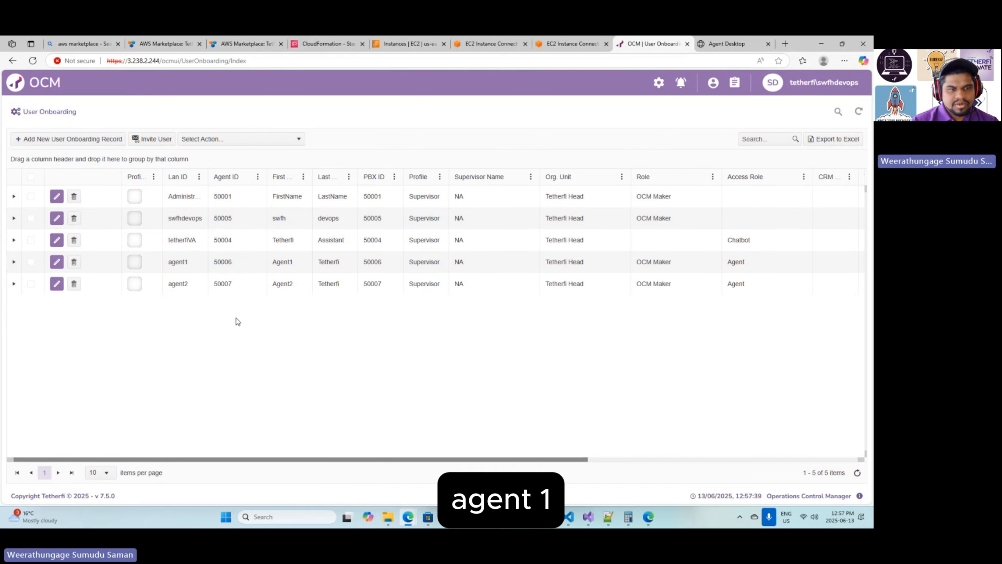
{"action": "double_click", "coordinate": [220, 264]}
{"action": "left_click", "coordinate": [725, 45]}
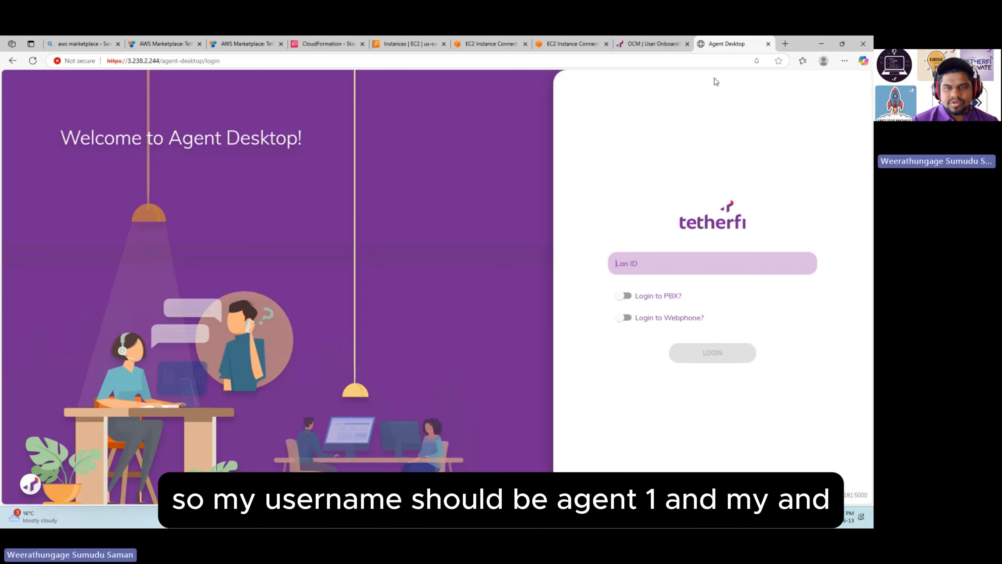
Log in to Agent Desktop as agent1 with Login to Webphone enabled and Station ID 41000, allowing microphone access
{"action": "left_click", "coordinate": [679, 257]}
{"action": "left_click", "coordinate": [647, 306]}
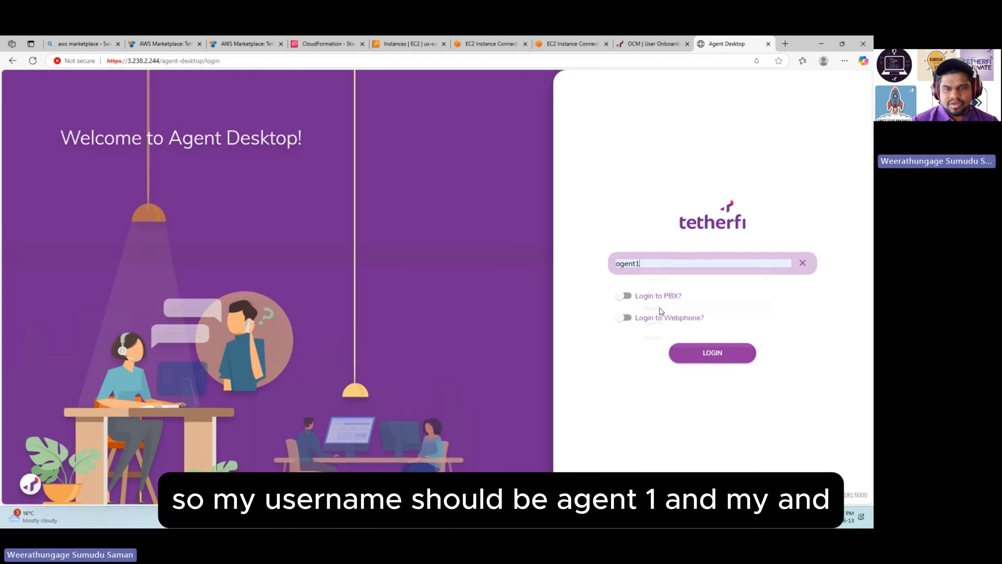
{"action": "left_click", "coordinate": [642, 319]}
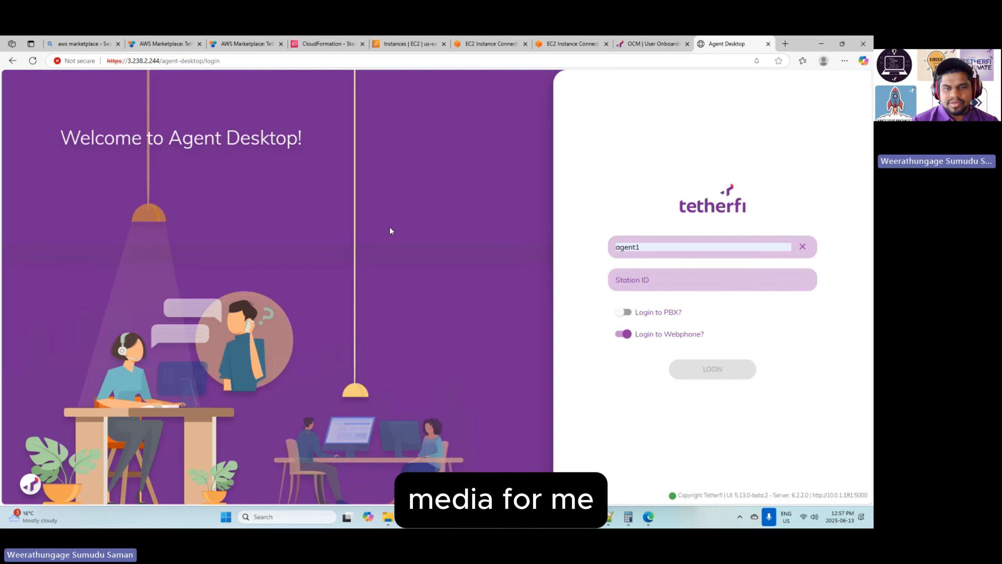
{"action": "left_click", "coordinate": [650, 277]}
{"action": "type", "text": "41000"}
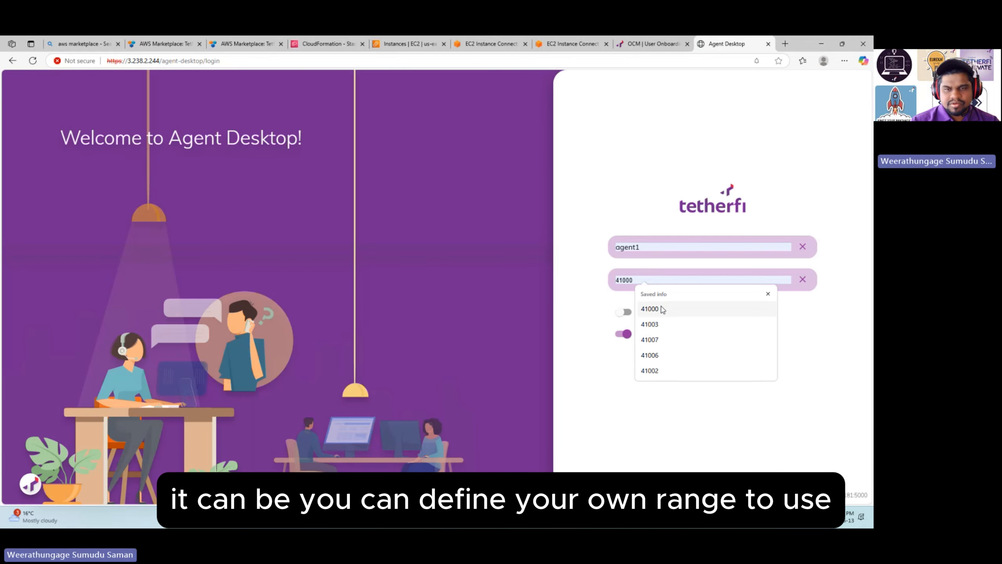
{"action": "left_click", "coordinate": [658, 310]}
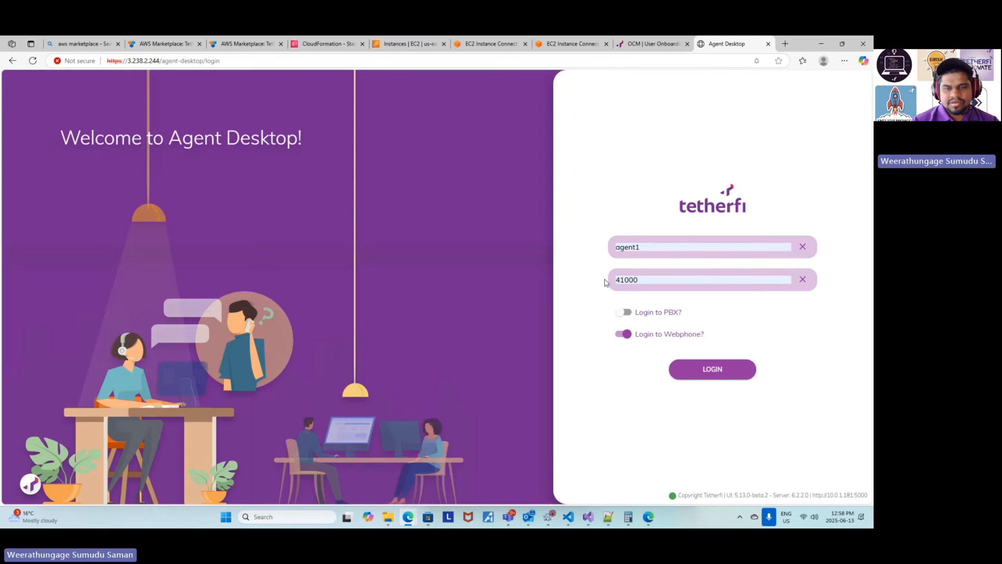
{"action": "left_click", "coordinate": [692, 375]}
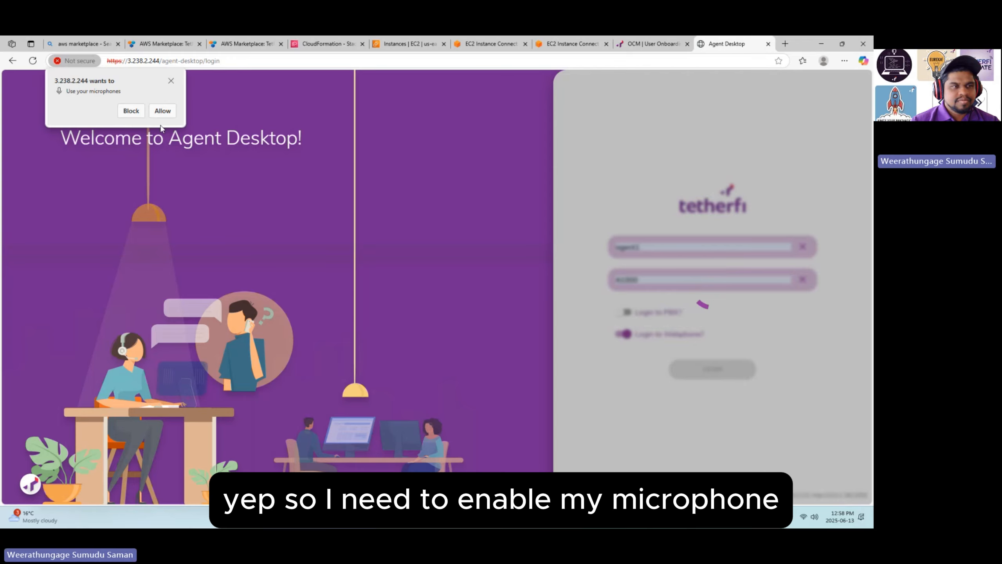
{"action": "left_click", "coordinate": [163, 111]}
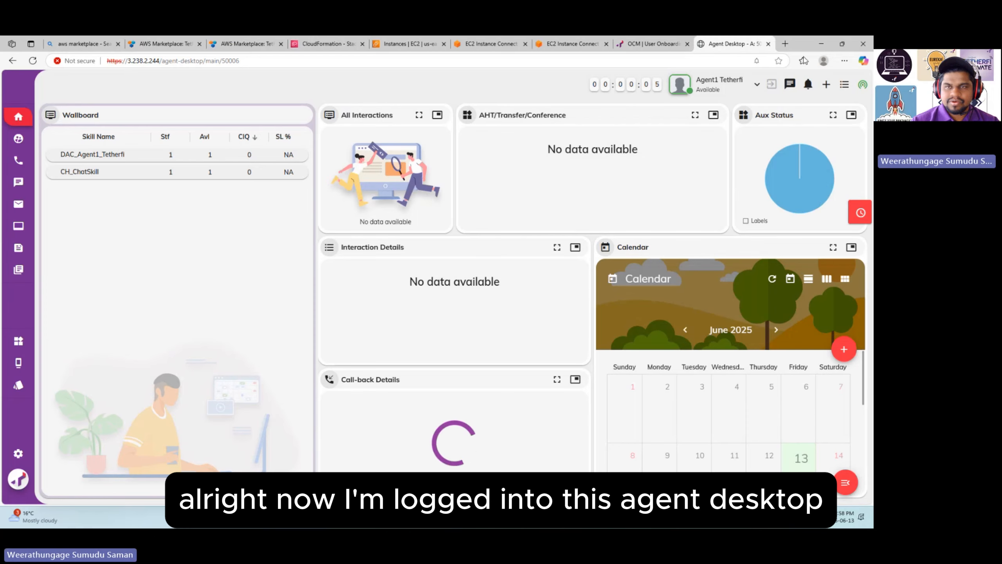
{"action": "left_click", "coordinate": [787, 45]}
{"action": "key", "text": "ctrl+v"}
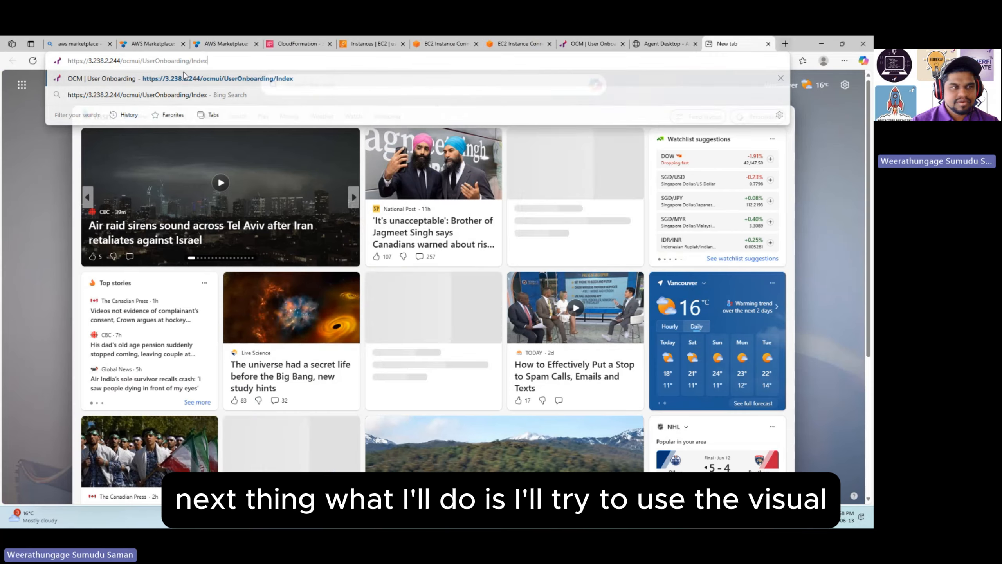
{"action": "left_click_drag", "start_coordinate": [122, 62], "coordinate": [394, 63]}
{"action": "type", "text": "visu"}
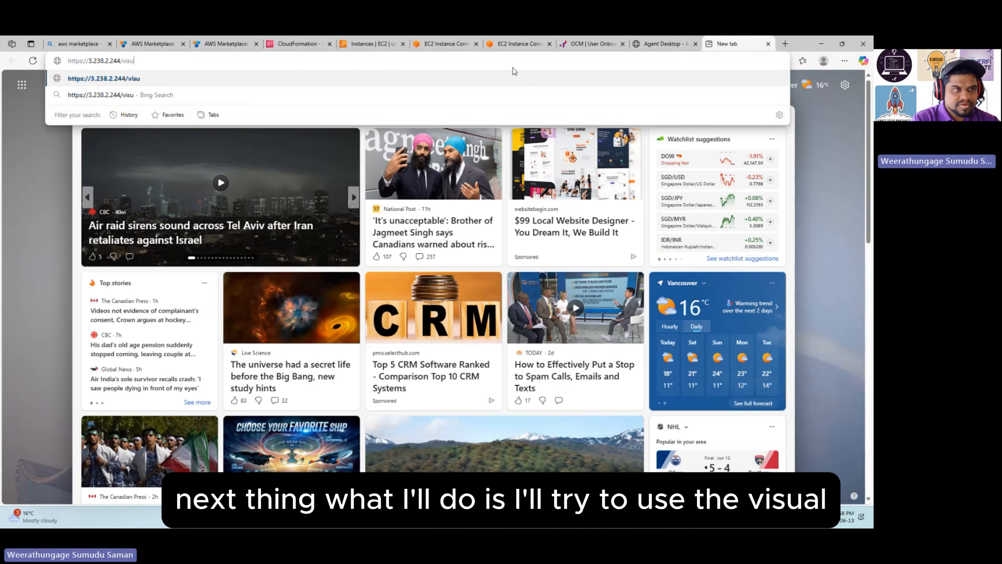
{"action": "type", "text": "al-ivr"}
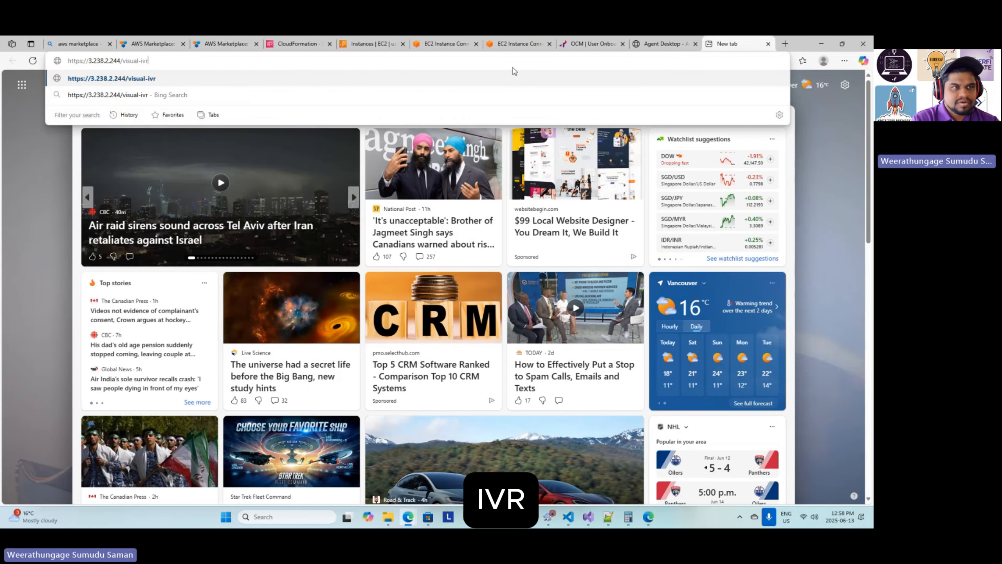
{"action": "key", "text": "Return"}
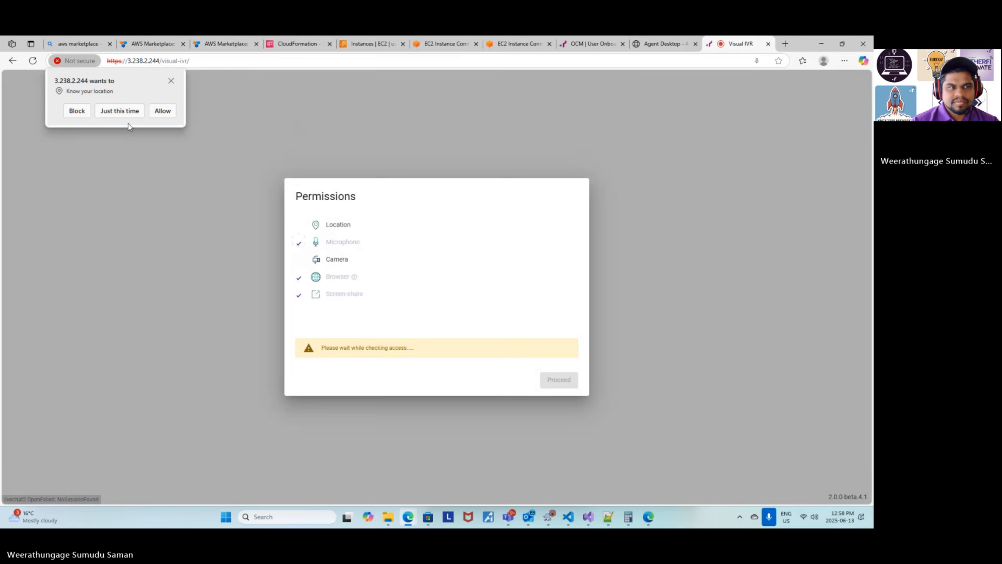
{"action": "left_click", "coordinate": [162, 110]}
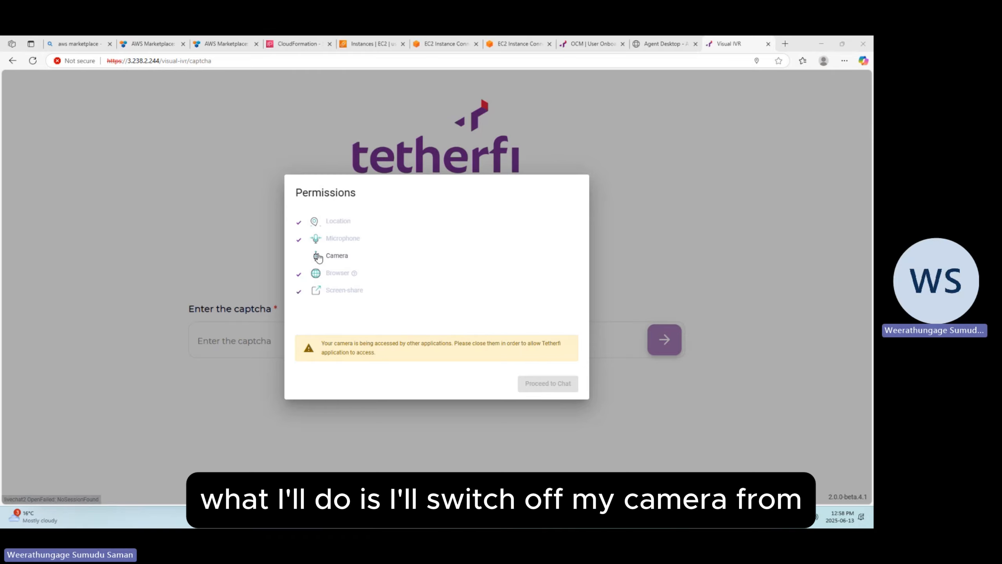
{"action": "left_click", "coordinate": [545, 386]}
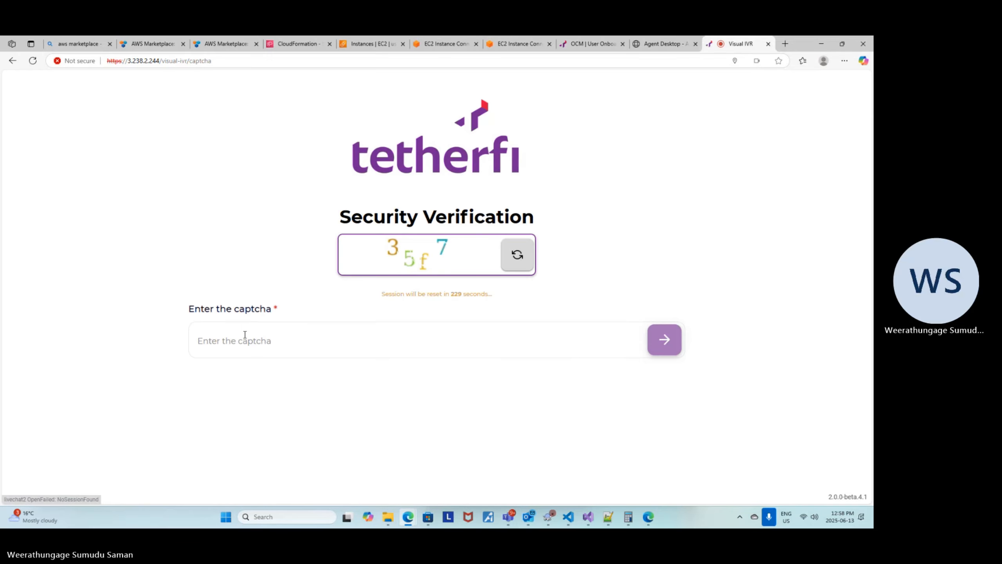
Submit the displayed captcha code on the Visual IVR security verification page and dismiss the session queue notice
{"action": "left_click", "coordinate": [245, 334]}
{"action": "type", "text": "35"}
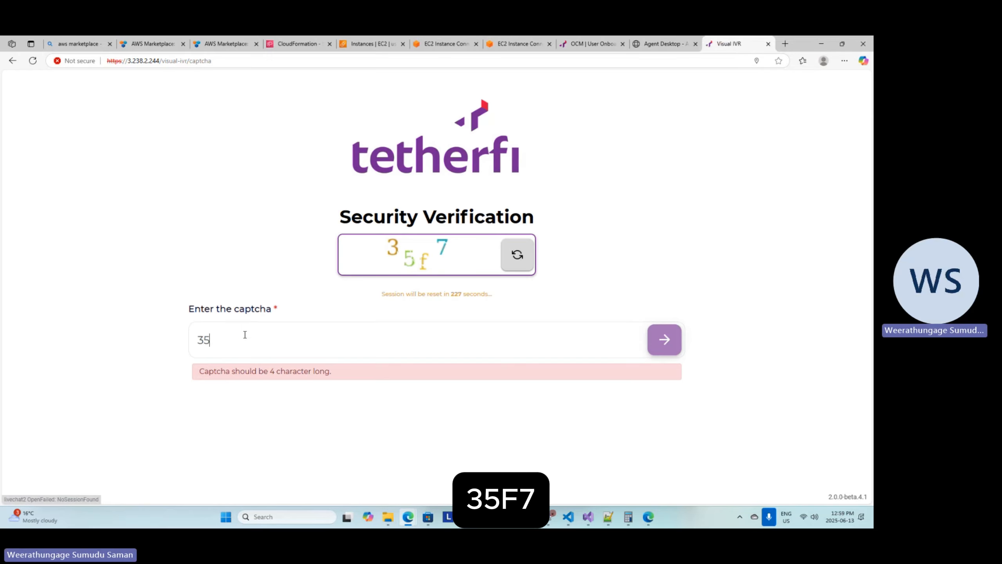
{"action": "type", "text": "f7"}
{"action": "left_click", "coordinate": [660, 348]}
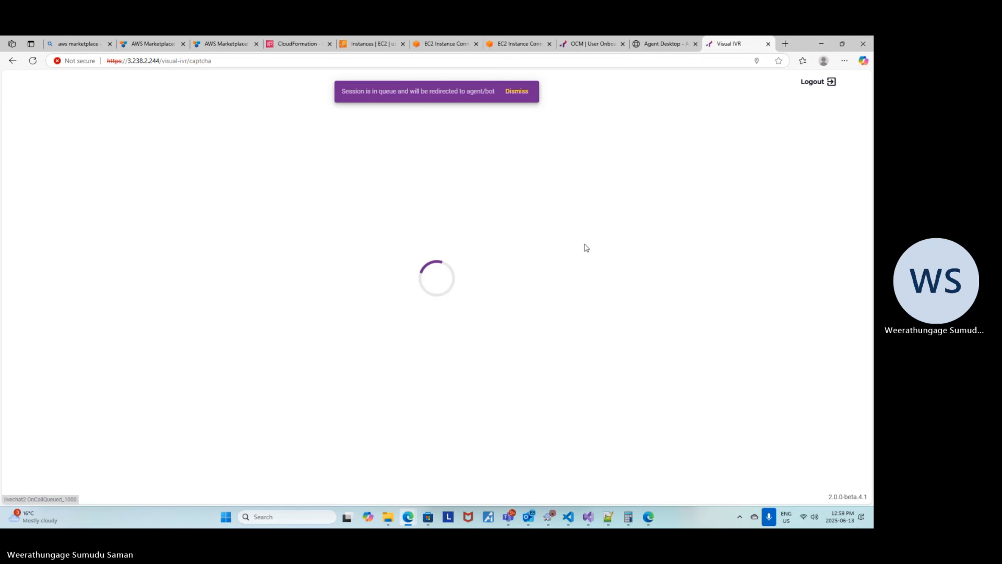
{"action": "left_click", "coordinate": [515, 92]}
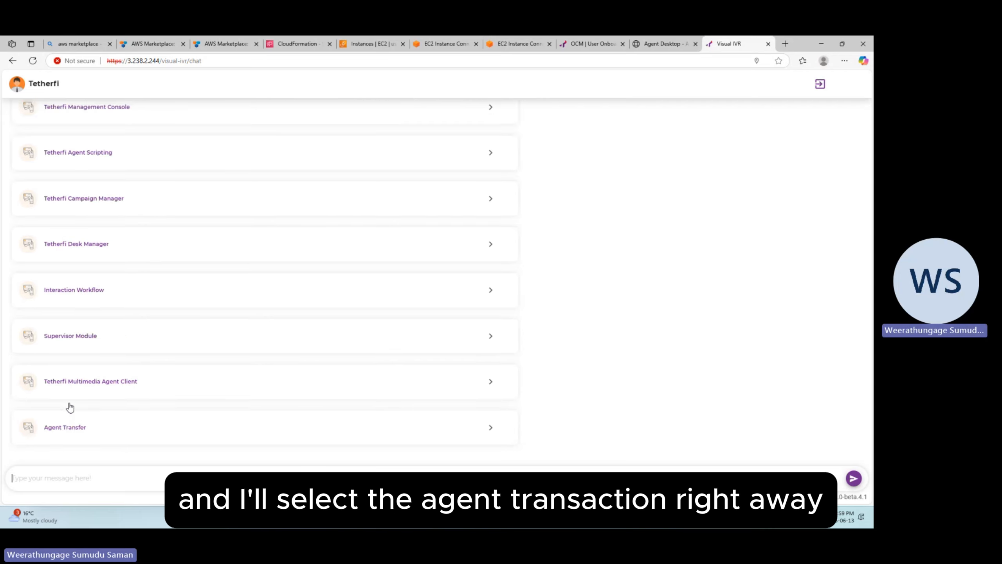
Request Agent Transfer in the Visual IVR chat and answer the incoming customer chat in Agent Desktop
{"action": "left_click", "coordinate": [59, 418]}
{"action": "left_click", "coordinate": [666, 43]}
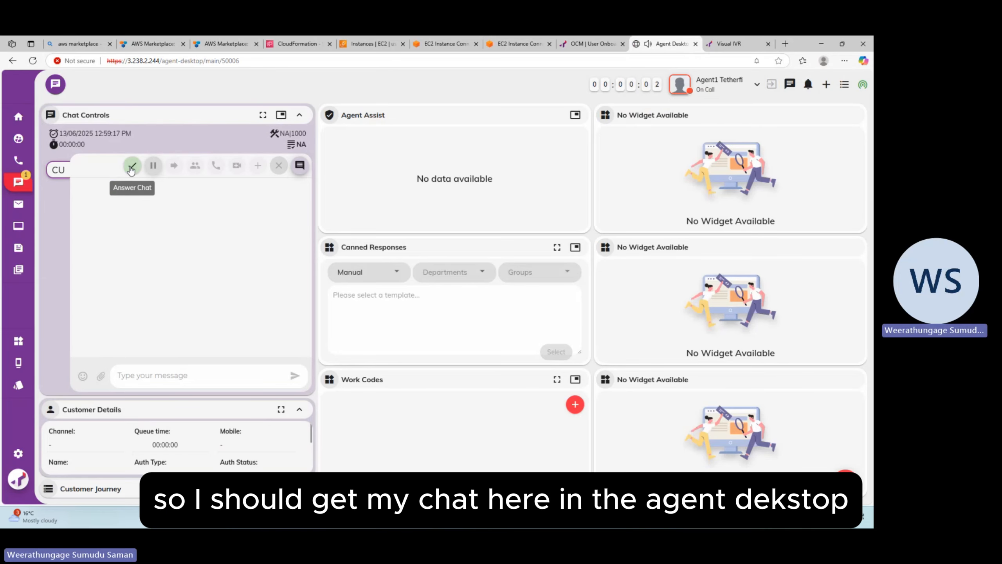
{"action": "left_click", "coordinate": [132, 167]}
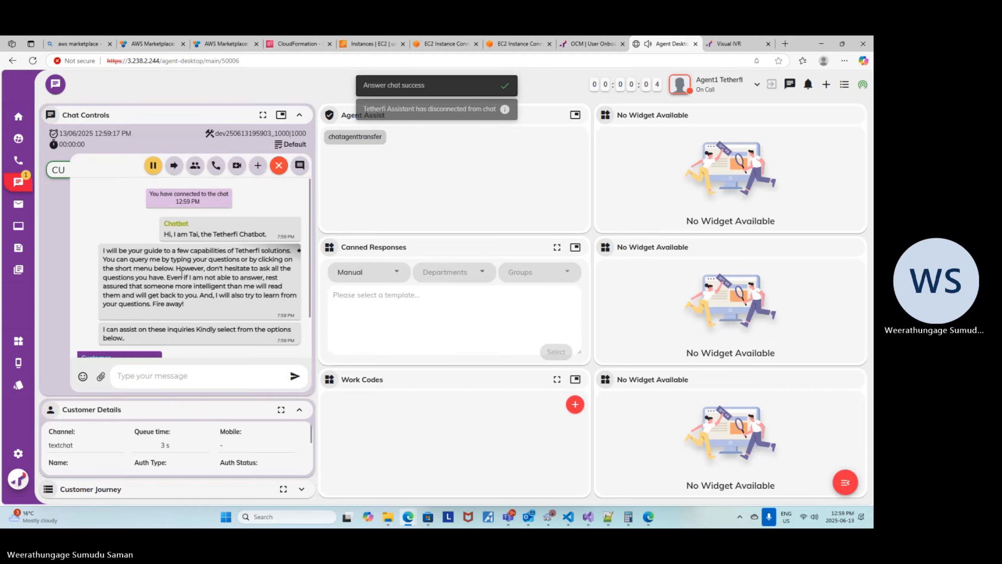
Review the earlier chatbot conversation in the answered chat and send the customer the message "hi"
{"action": "scroll", "coordinate": [181, 283], "scroll_direction": "up", "scroll_amount": 2}
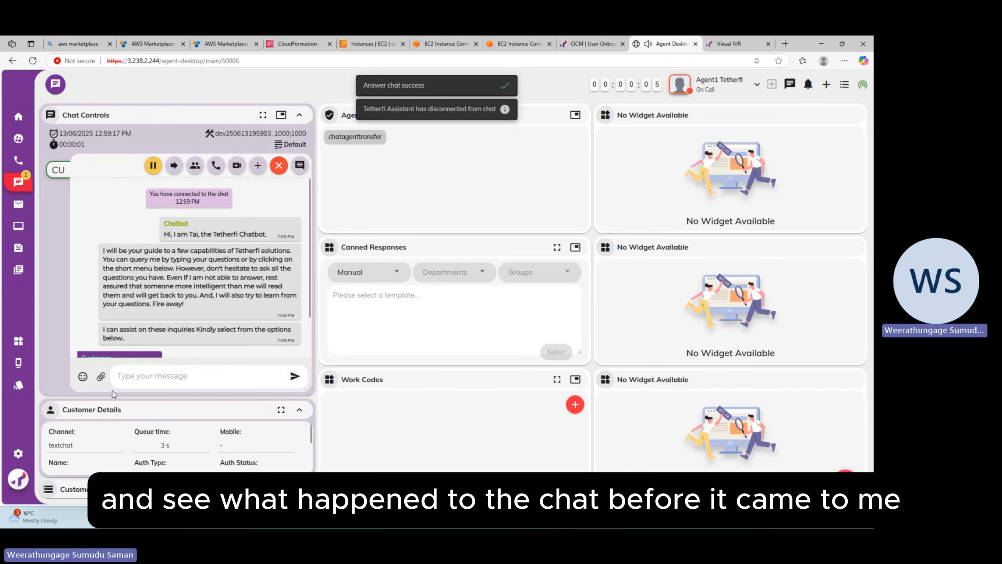
{"action": "left_click", "coordinate": [177, 376]}
{"action": "type", "text": "hi"}
{"action": "key", "text": "Return"}
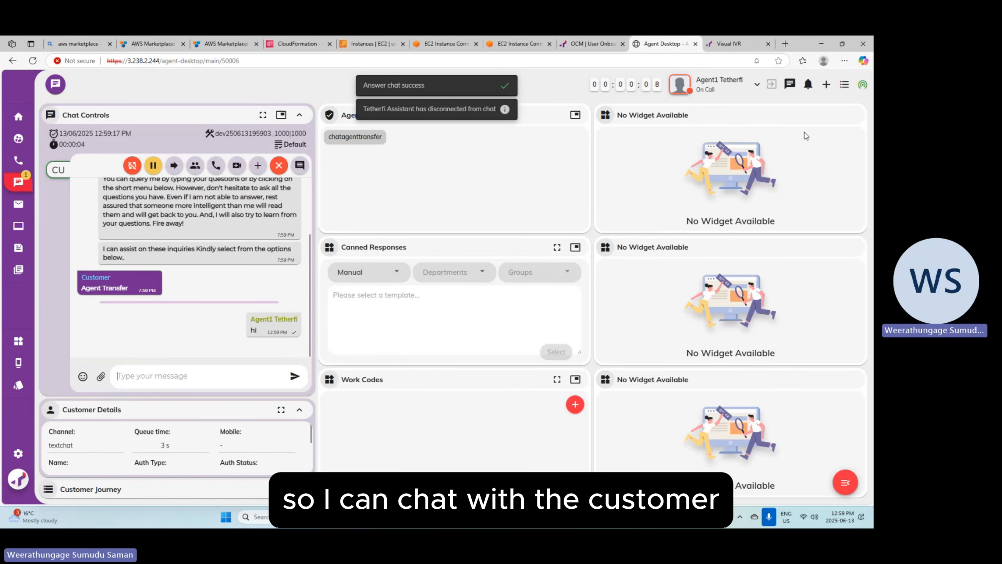
Reply to the agent with the message "hello" from the customer side of the Visual IVR chat
{"action": "left_click", "coordinate": [724, 44]}
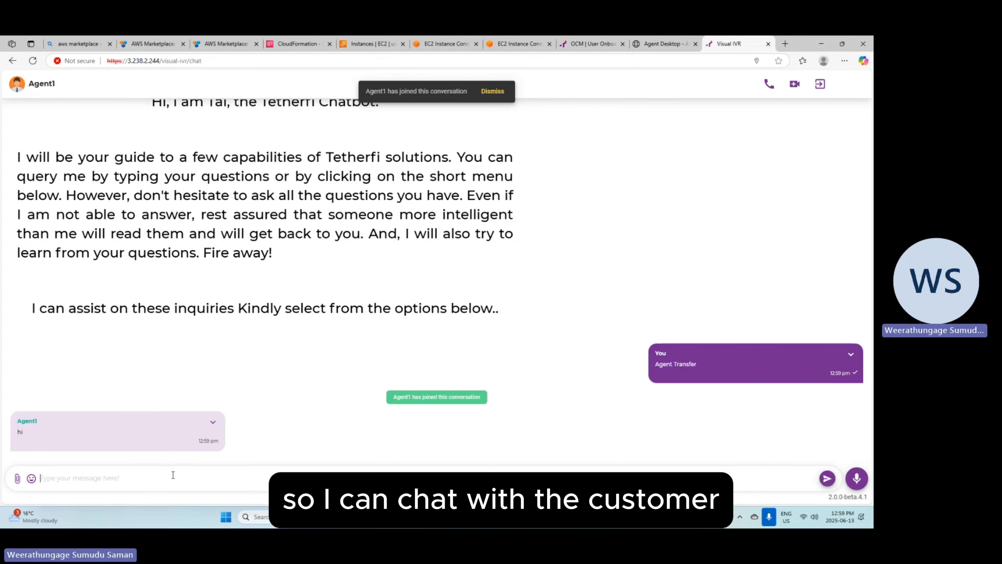
{"action": "type", "text": "hello"}
{"action": "key", "text": "Return"}
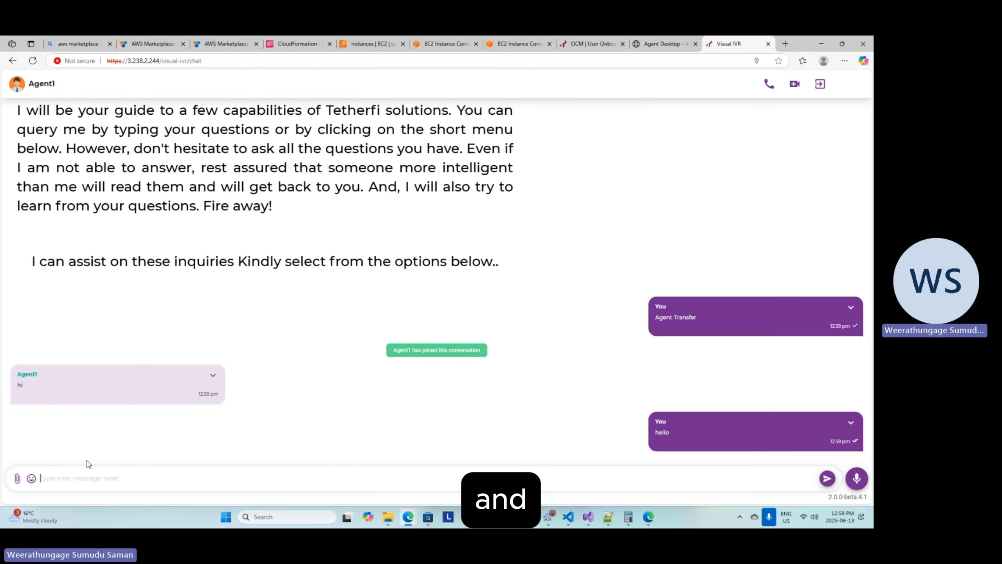
Start a video call from the Visual IVR chat, accept it in Agent Desktop, and check the customer's video view
{"action": "left_click", "coordinate": [795, 83]}
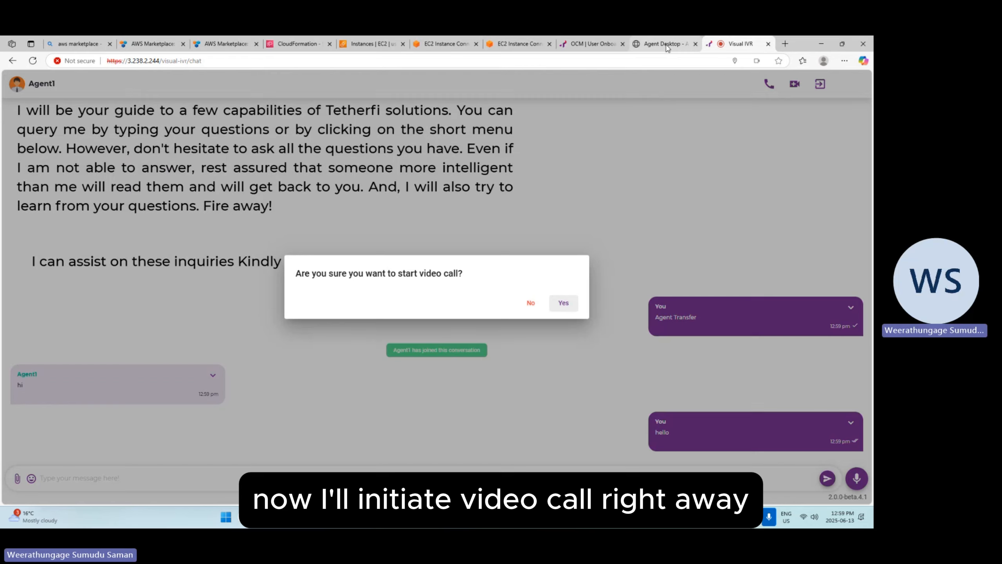
{"action": "left_click", "coordinate": [666, 45]}
{"action": "left_click", "coordinate": [730, 45]}
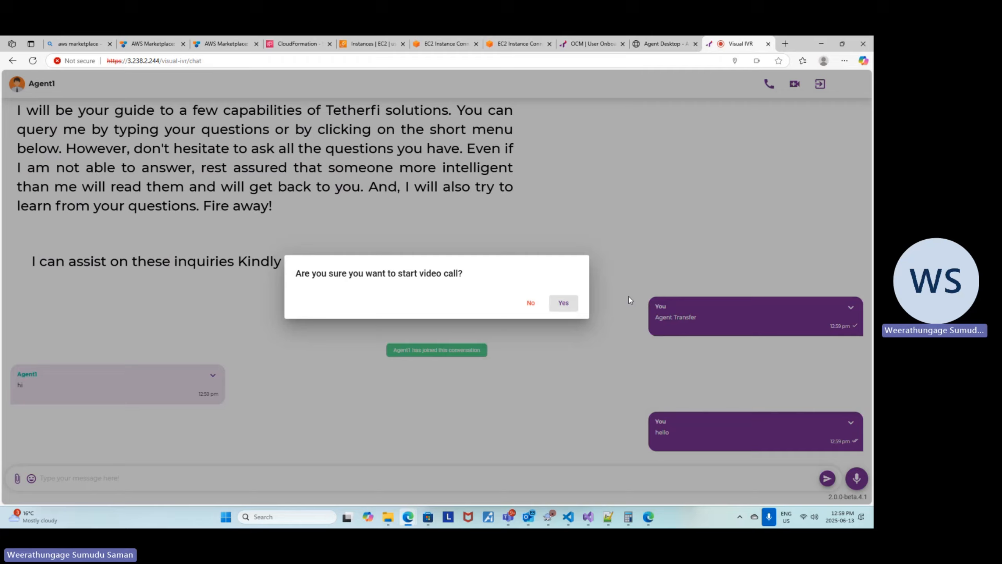
{"action": "left_click", "coordinate": [564, 303]}
{"action": "left_click", "coordinate": [666, 45]}
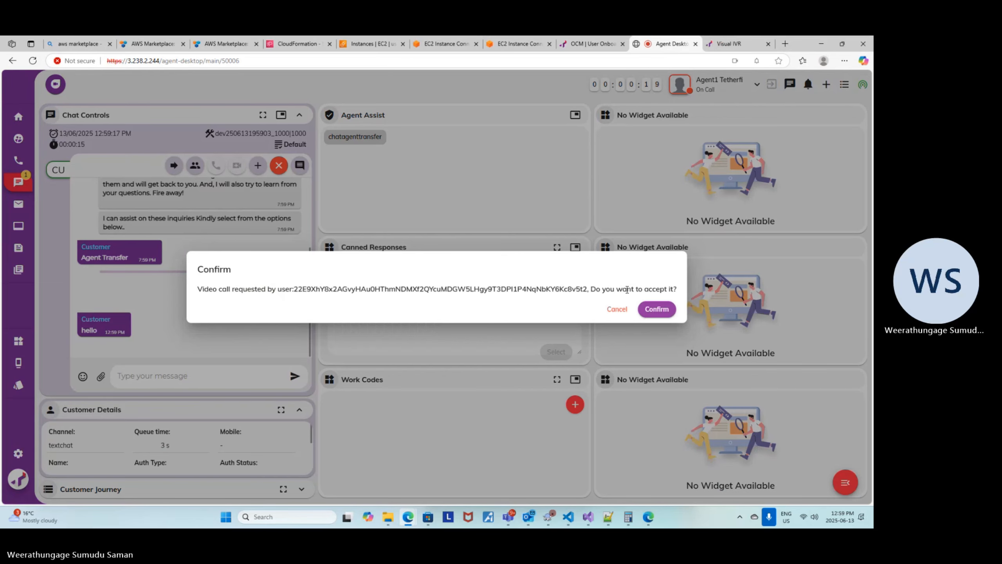
{"action": "left_click", "coordinate": [666, 309]}
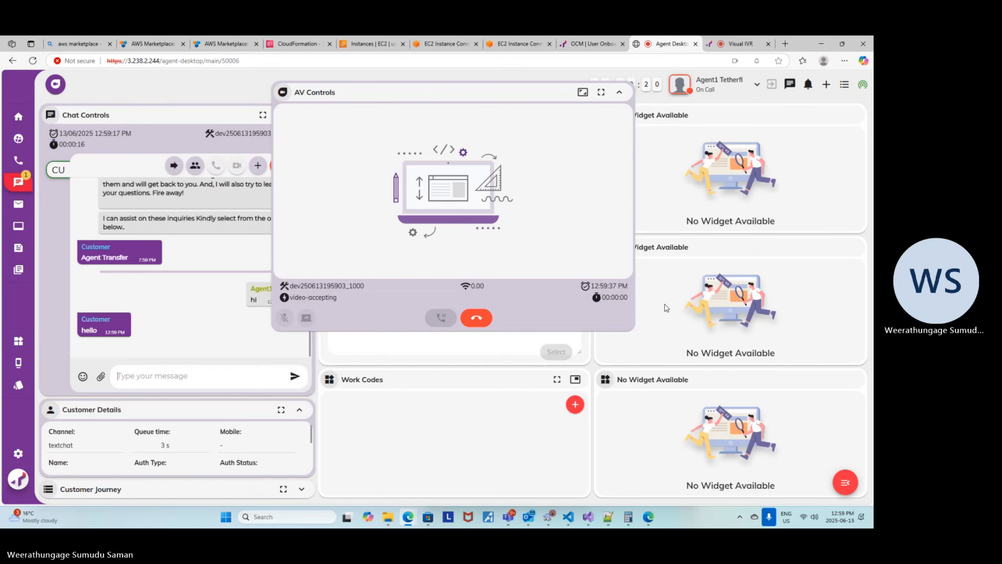
{"action": "left_click", "coordinate": [720, 47]}
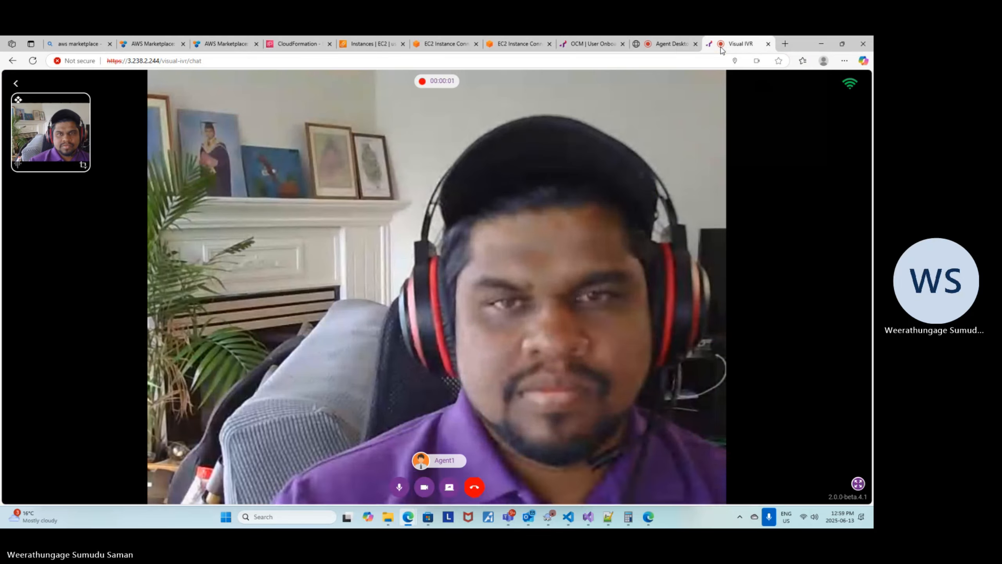
Share the OCM User Onboarding browser tab from the Agent Desktop video call and view the screen share in Visual IVR
{"action": "left_click", "coordinate": [675, 46]}
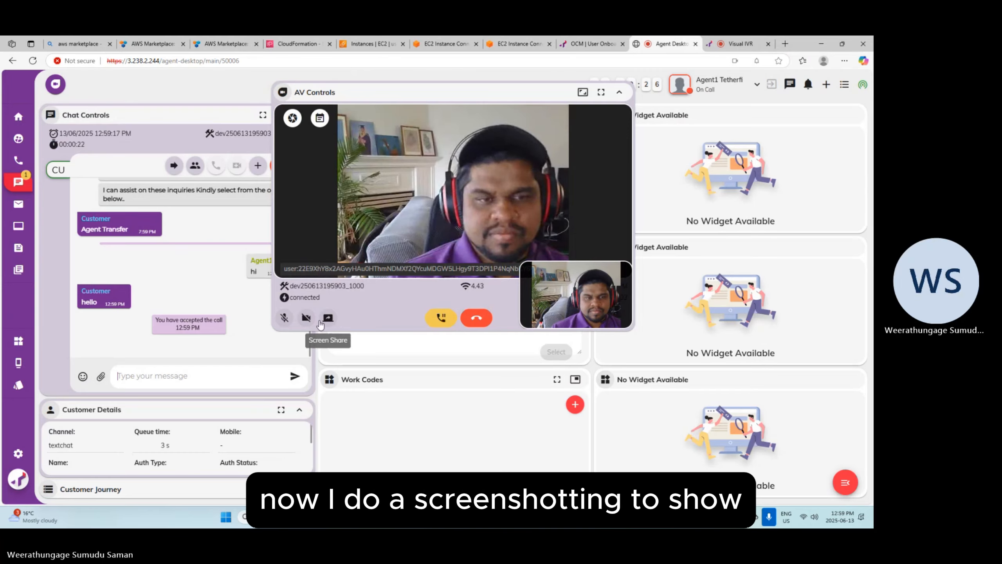
{"action": "left_click", "coordinate": [320, 323]}
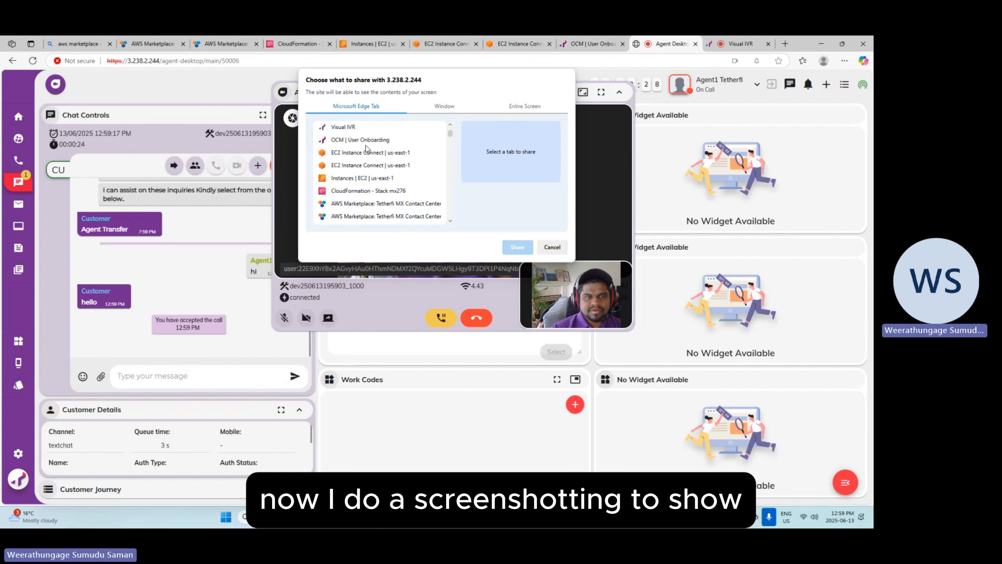
{"action": "left_click", "coordinate": [360, 141]}
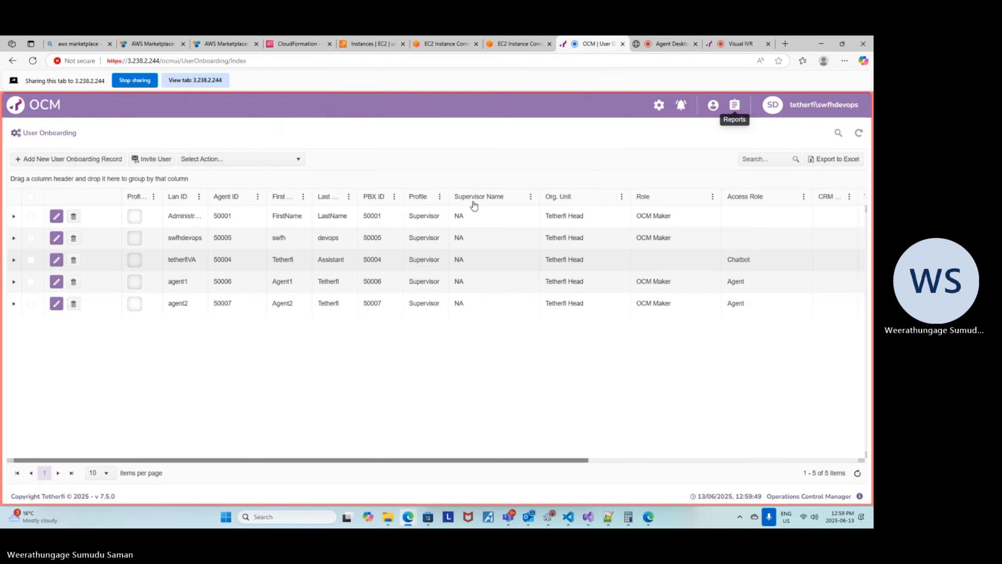
{"action": "left_click", "coordinate": [517, 247]}
{"action": "left_click", "coordinate": [737, 44]}
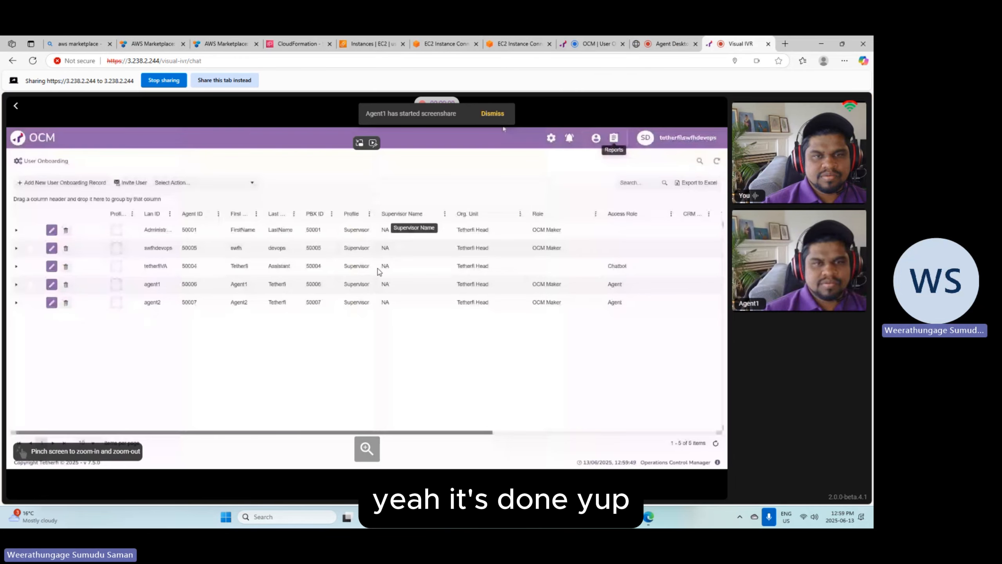
End the video call from Agent Desktop and dismiss the disconnection notice in Visual IVR
{"action": "left_click", "coordinate": [673, 45]}
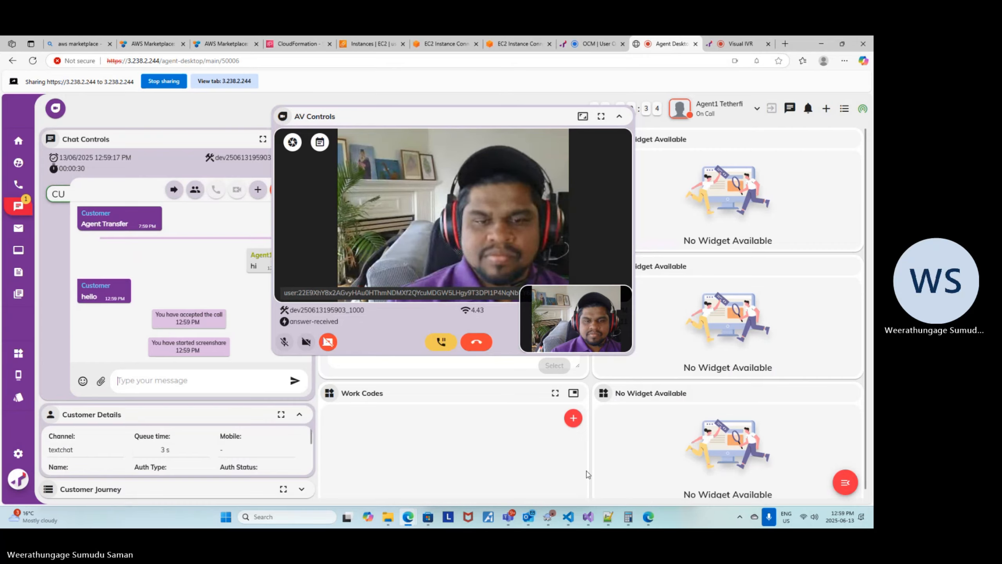
{"action": "left_click", "coordinate": [476, 342]}
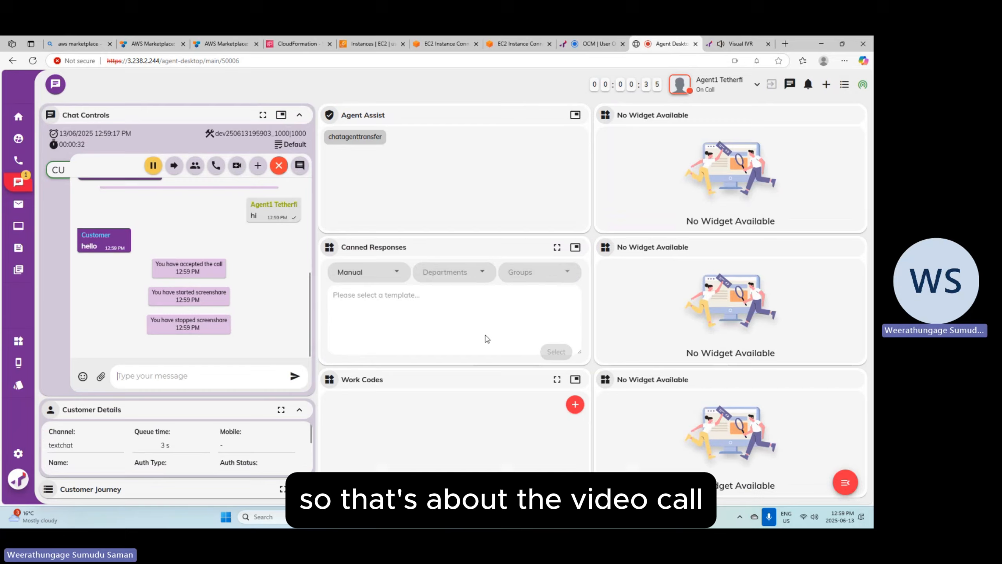
{"action": "left_click", "coordinate": [737, 43]}
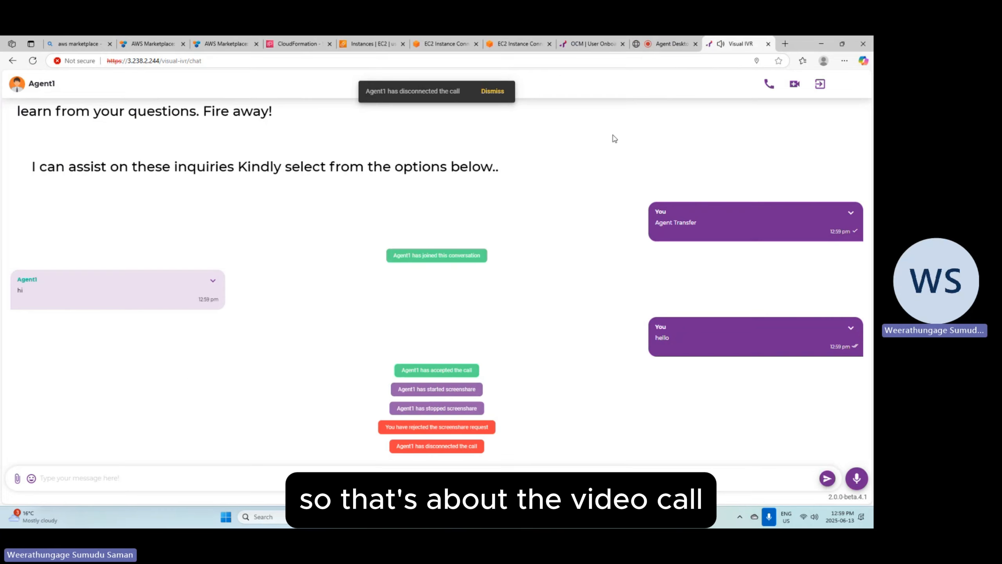
{"action": "left_click", "coordinate": [492, 100]}
Review the call events in the Agent Desktop chat and return to the Visual IVR conversation
{"action": "mouse_move", "coordinate": [675, 45]}
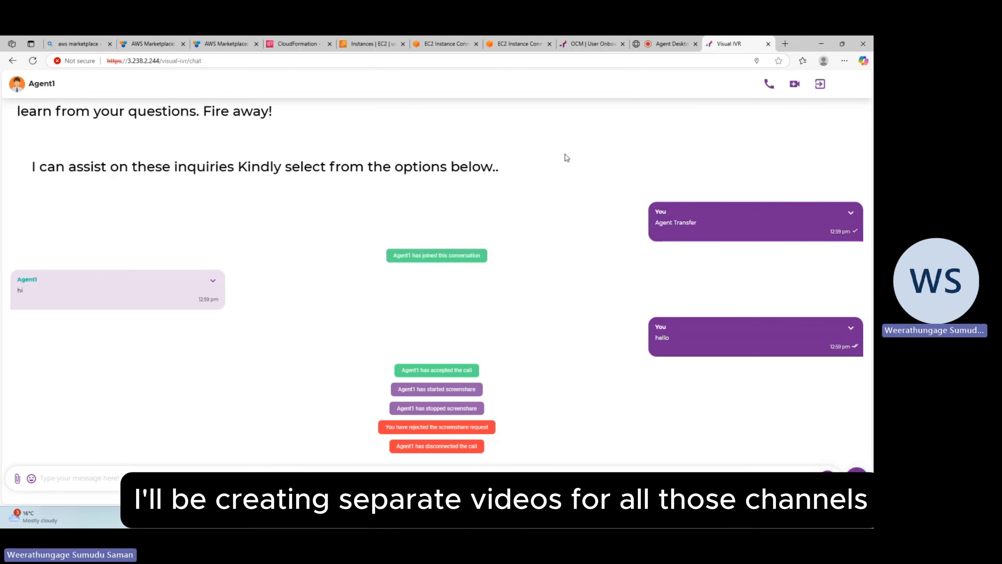
{"action": "left_click", "coordinate": [666, 43]}
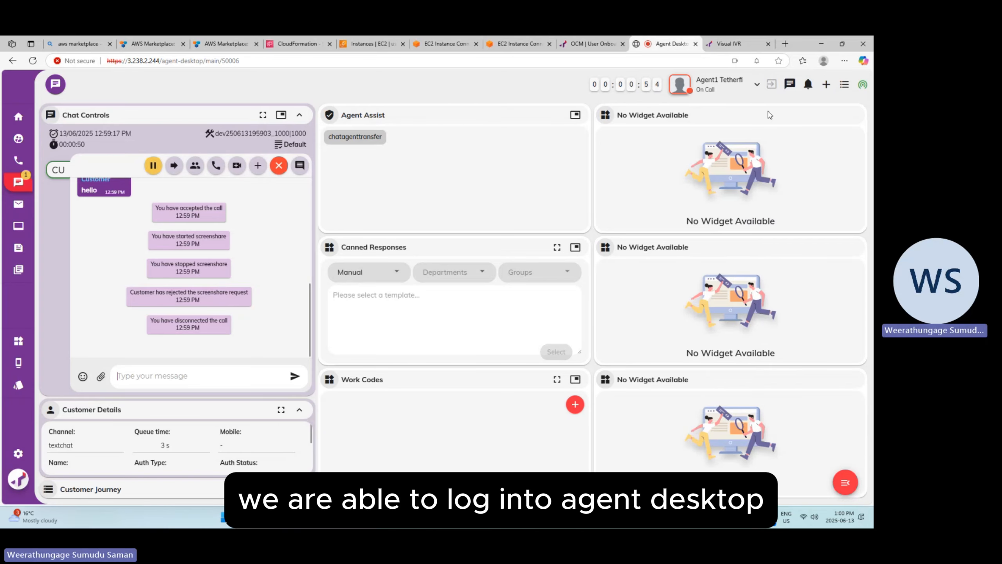
{"action": "left_click", "coordinate": [729, 44]}
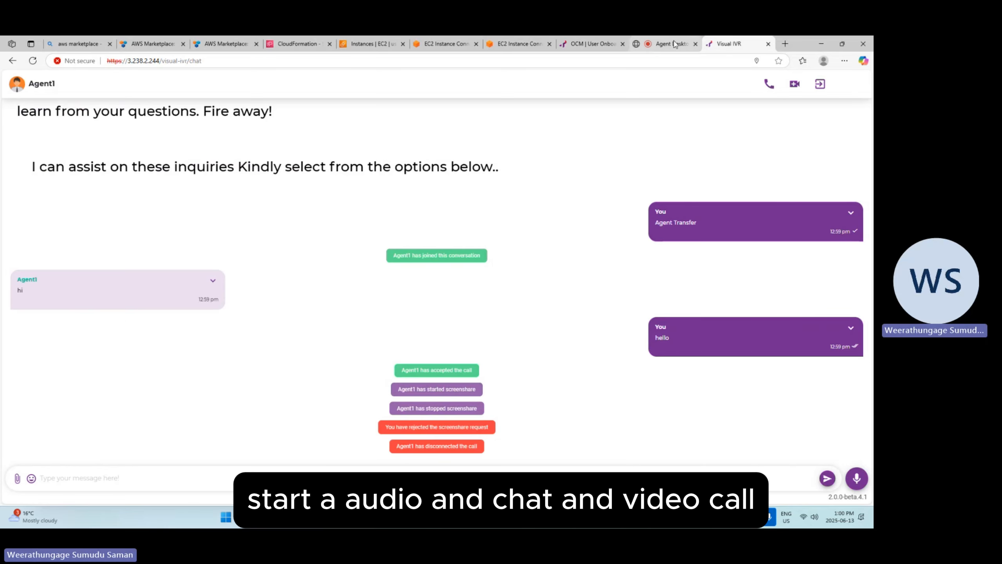